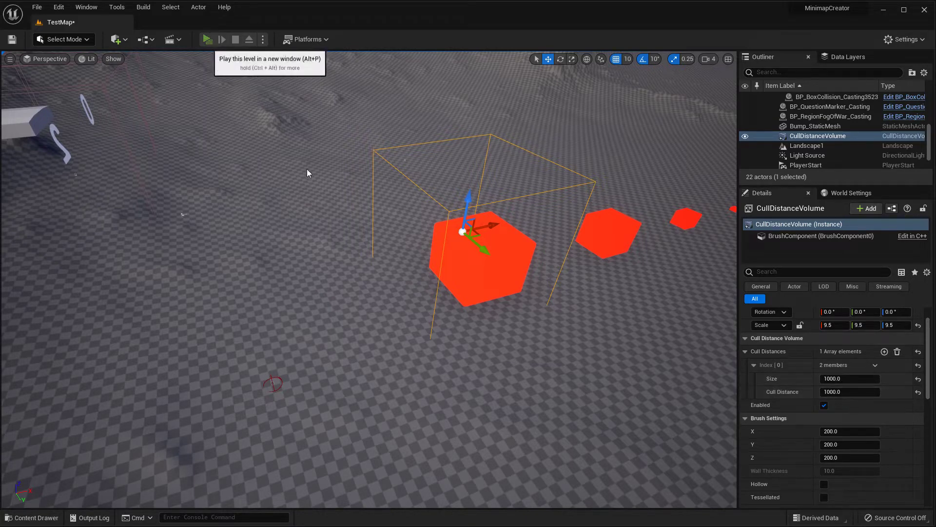
# Play the level in a new window, view the MiniMap Creator at a Dimension of 200000, and close the preview.
pyautogui.click(208, 39)
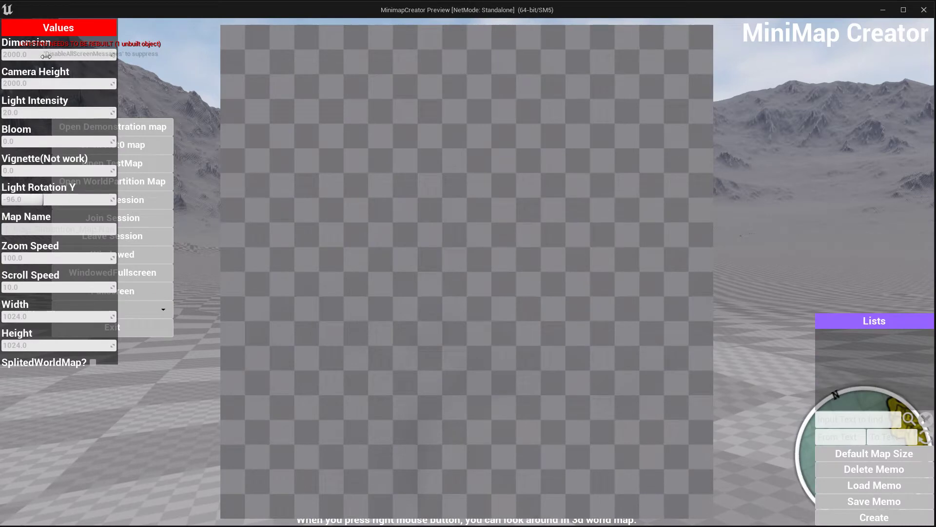
pyautogui.click(46, 57)
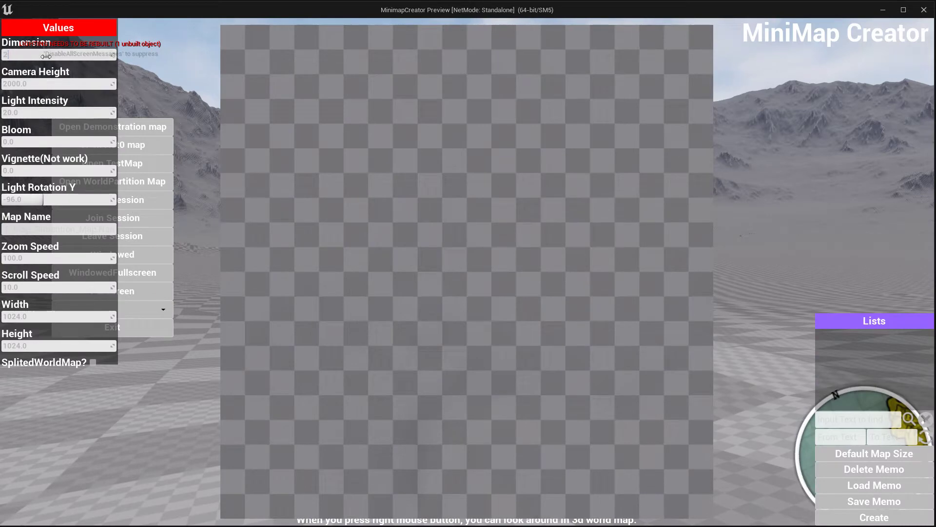
pyautogui.press('Return')
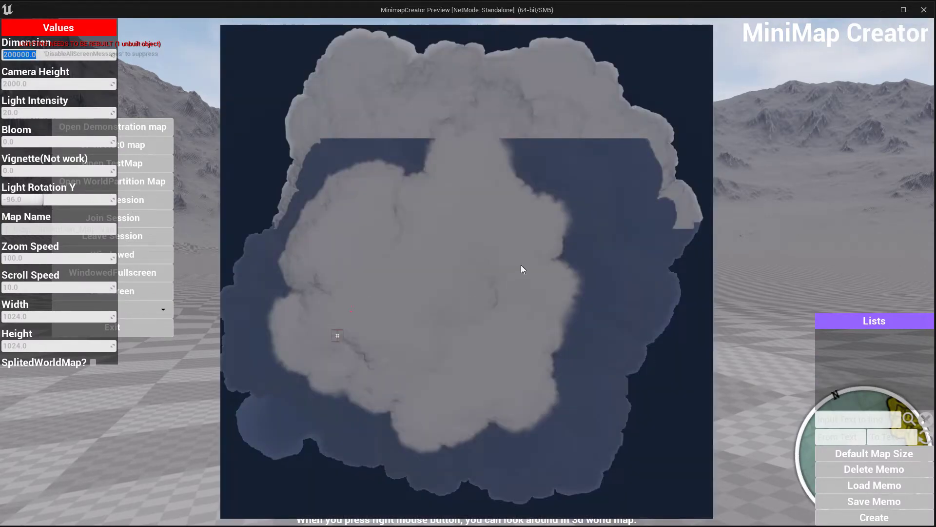
pyautogui.click(924, 10)
# Set the Cull Distance of the CullDistanceVolume around the largest red cube to 0.
pyautogui.moveTo(322, 273); pyautogui.dragTo(281, 272, button='right')
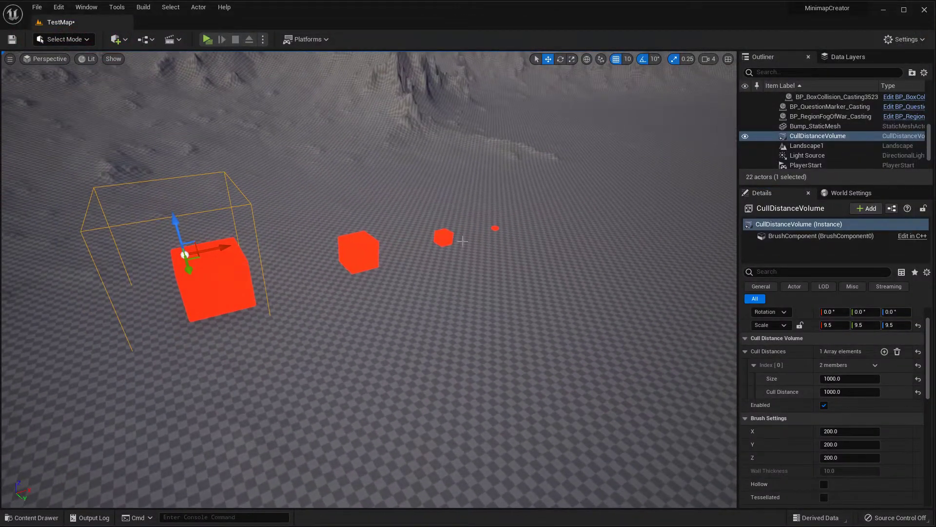
pyautogui.moveTo(458, 244); pyautogui.dragTo(422, 235, button='right')
pyautogui.moveTo(363, 271); pyautogui.dragTo(401, 292, button='right')
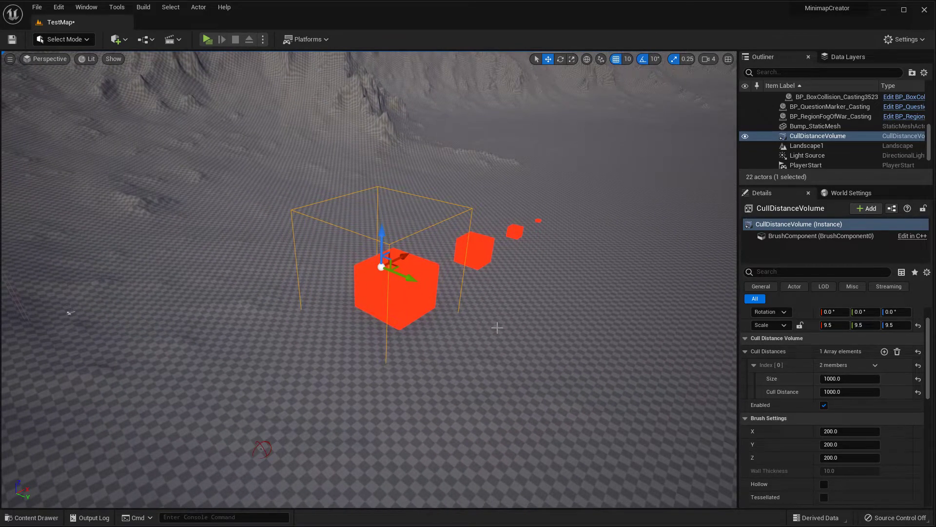
pyautogui.moveTo(497, 327); pyautogui.dragTo(510, 347, button='right')
pyautogui.click(836, 392)
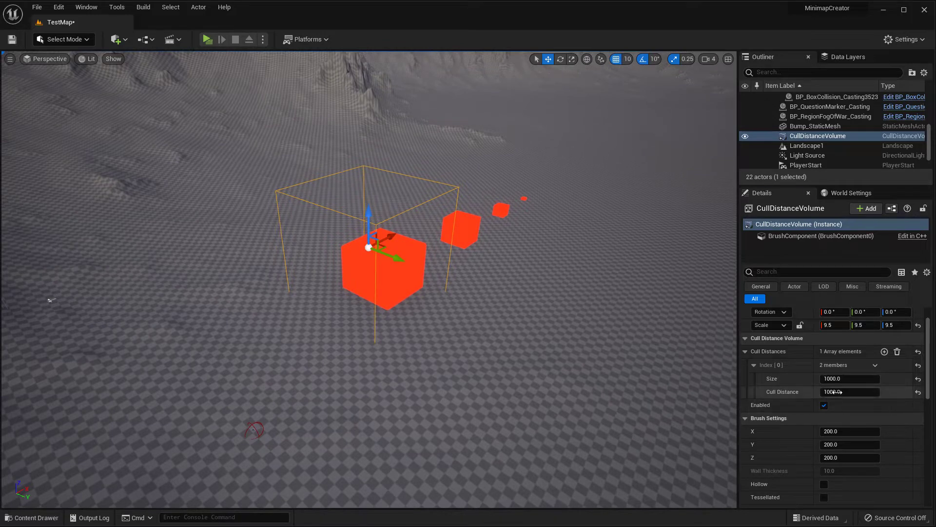
pyautogui.write('0')
pyautogui.press('Return')
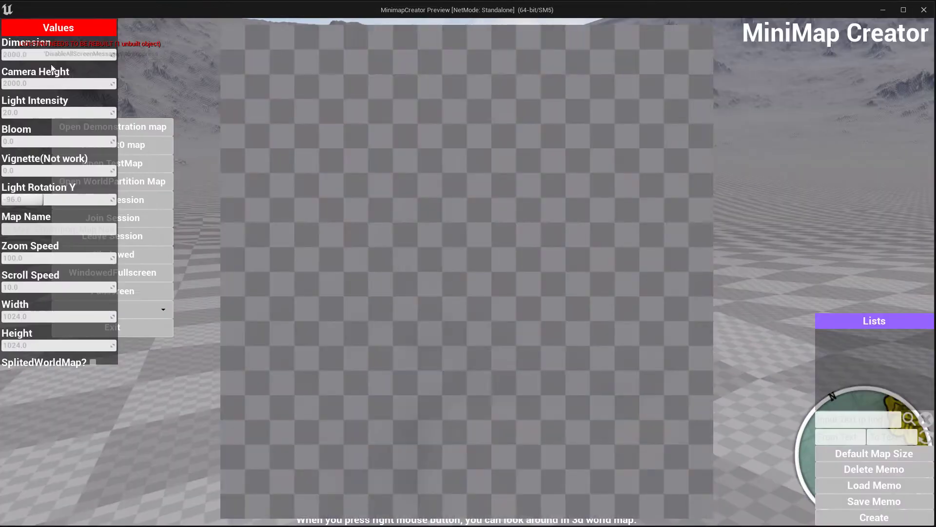
# Check the minimap preview with Dimension at 2000000 and at 200000, and close the preview window.
pyautogui.click(44, 55)
pyautogui.write('2')
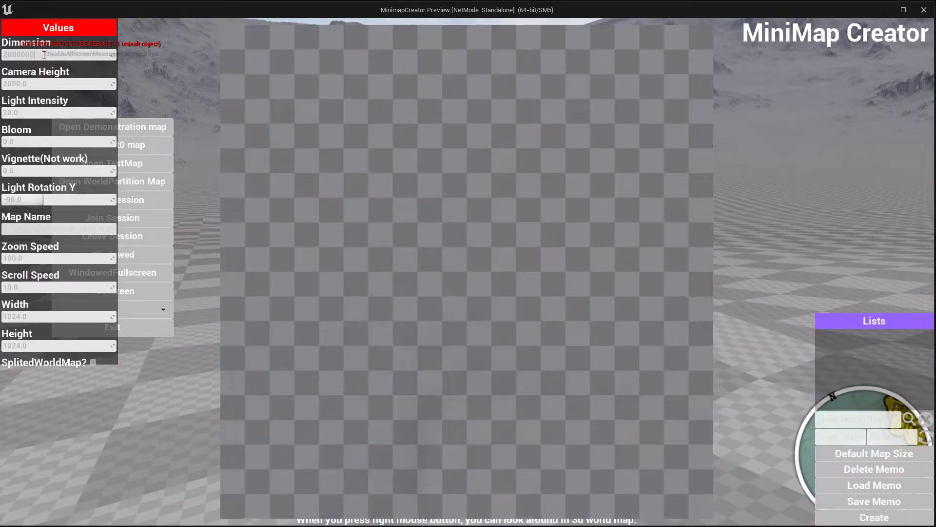
pyautogui.write('000000')
pyautogui.press('Return')
pyautogui.write('200000')
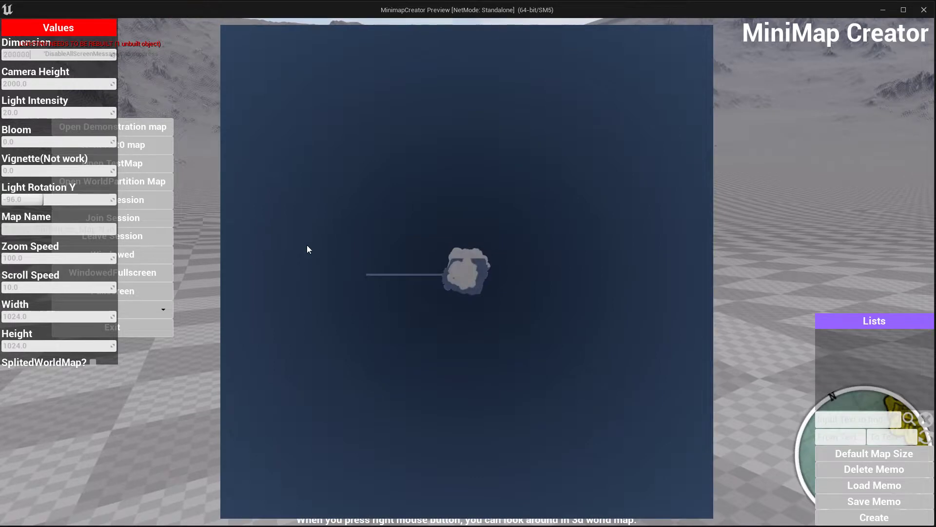
pyautogui.press('Return')
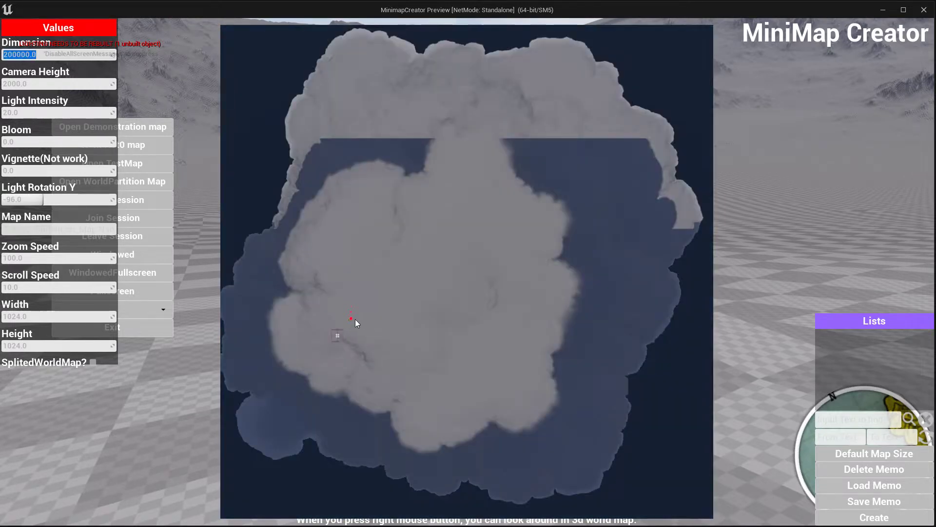
pyautogui.click(342, 318)
pyautogui.click(925, 11)
# Select the farthest red cube and examine the row of red cubes from several sides.
pyautogui.click(525, 198)
pyautogui.moveTo(558, 228)
pyautogui.mouseDown(button='right')
pyautogui.moveTo(512, 215)
pyautogui.moveTo(463, 229)
pyautogui.moveTo(471, 239)
pyautogui.moveTo(405, 242)
pyautogui.moveTo(457, 240)
pyautogui.moveTo(475, 251)
pyautogui.moveTo(560, 210)
pyautogui.mouseUp(button='right')
pyautogui.press('w')
pyautogui.press('s')
pyautogui.press('a')
pyautogui.press('a')
pyautogui.press('d')
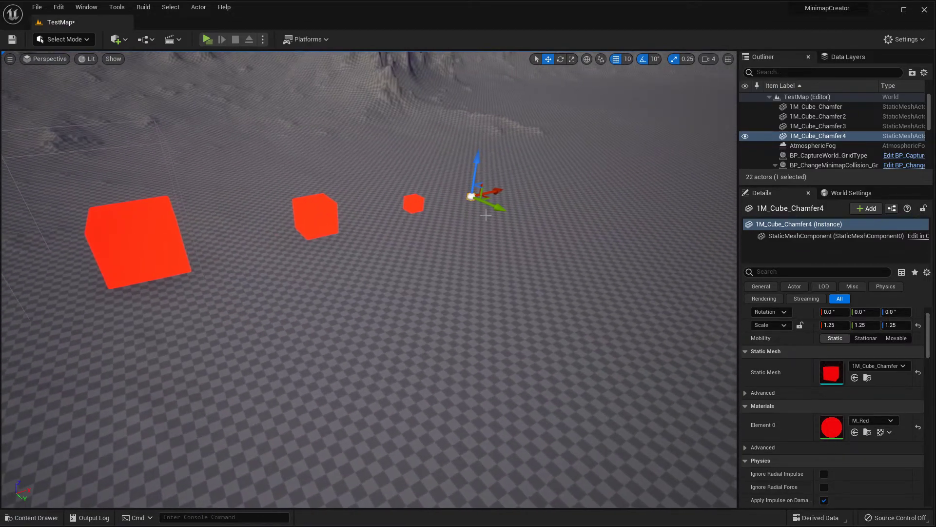
pyautogui.moveTo(502, 202)
pyautogui.mouseDown(button='right')
pyautogui.moveTo(414, 195)
pyautogui.moveTo(463, 208)
pyautogui.moveTo(502, 200)
pyautogui.mouseUp(button='right')
pyautogui.press('a')
pyautogui.press('s')
pyautogui.moveTo(429, 195); pyautogui.dragTo(356, 220, button='right')
pyautogui.press('w')
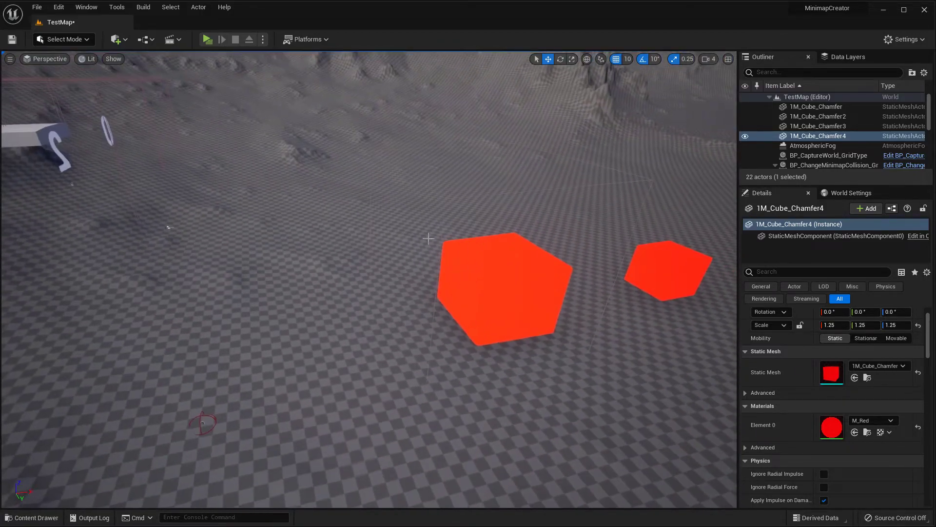
# Delete the CullDistanceVolume from the level and play the level in a new window.
pyautogui.click(445, 200)
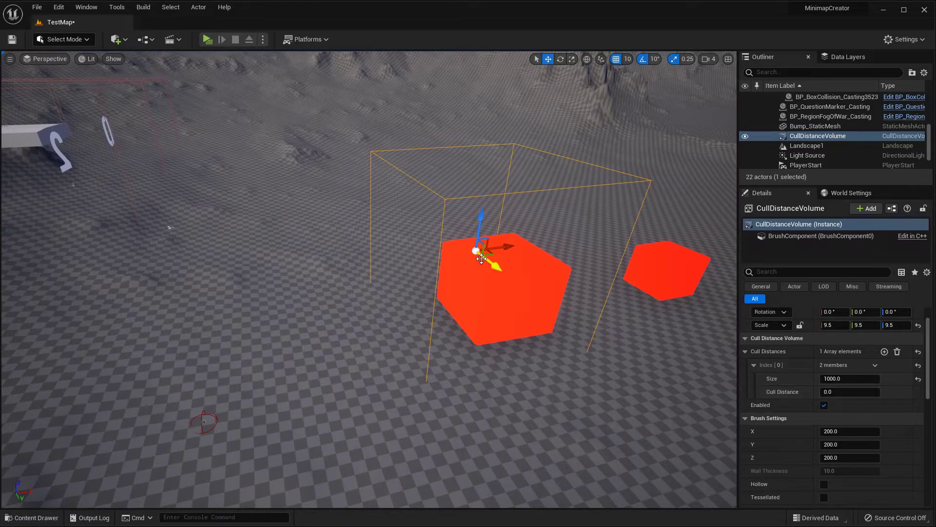
pyautogui.press('Delete')
pyautogui.click(208, 41)
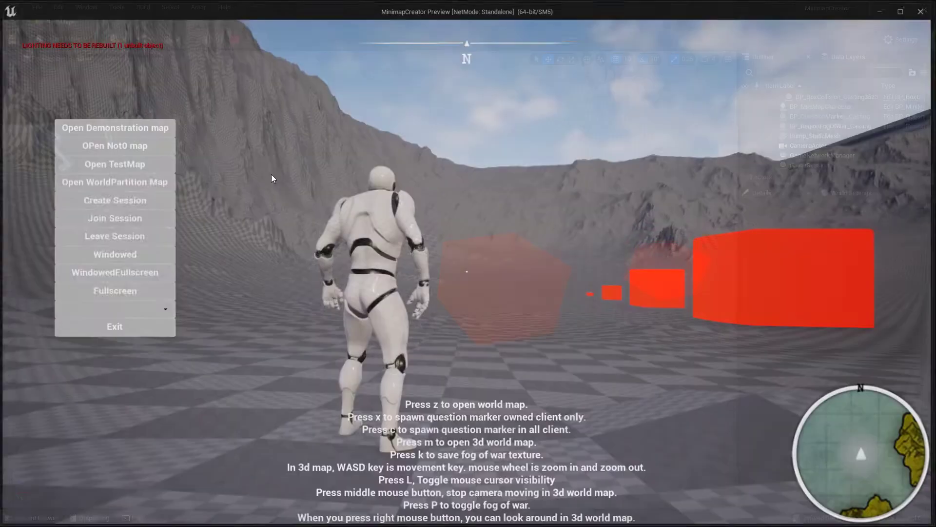
# Open the MiniMap Creator in the preview, view the map without the cull volume at Dimension 200000, and close the preview.
pyautogui.press('m')
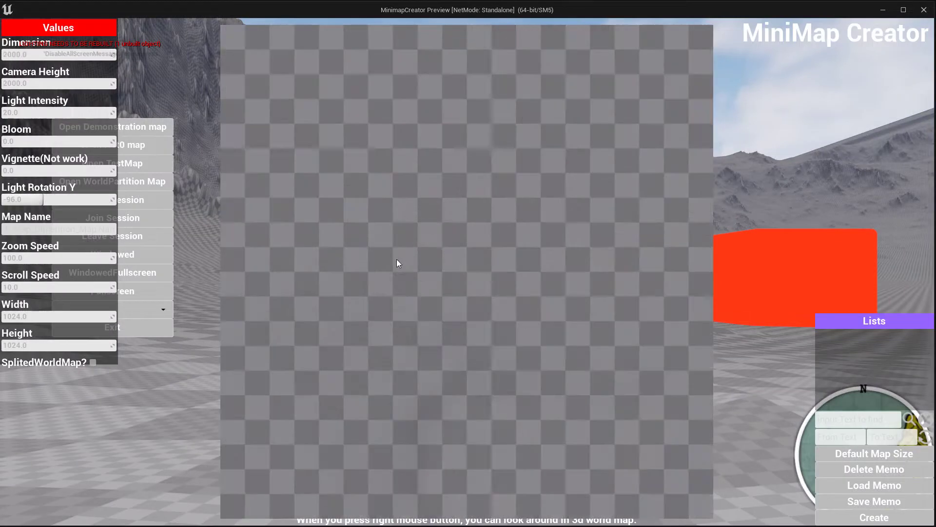
pyautogui.write('2')
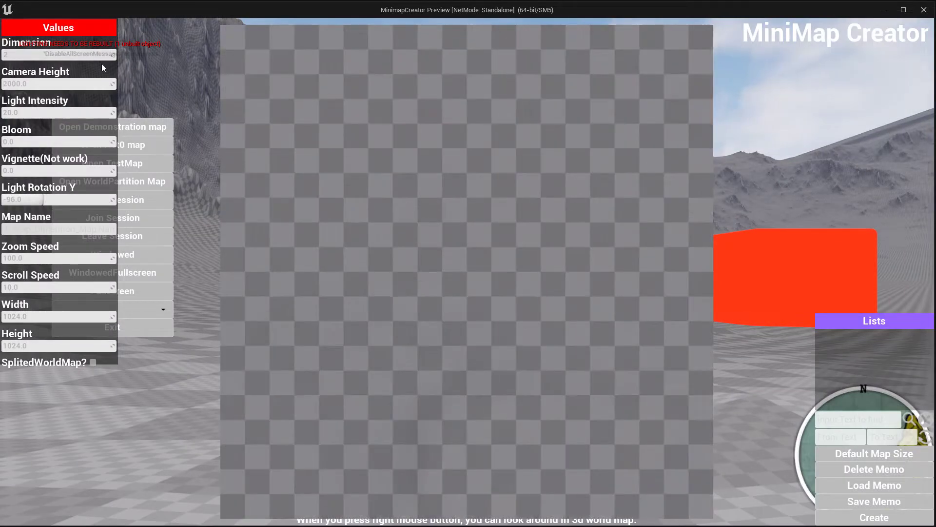
pyautogui.write('00000')
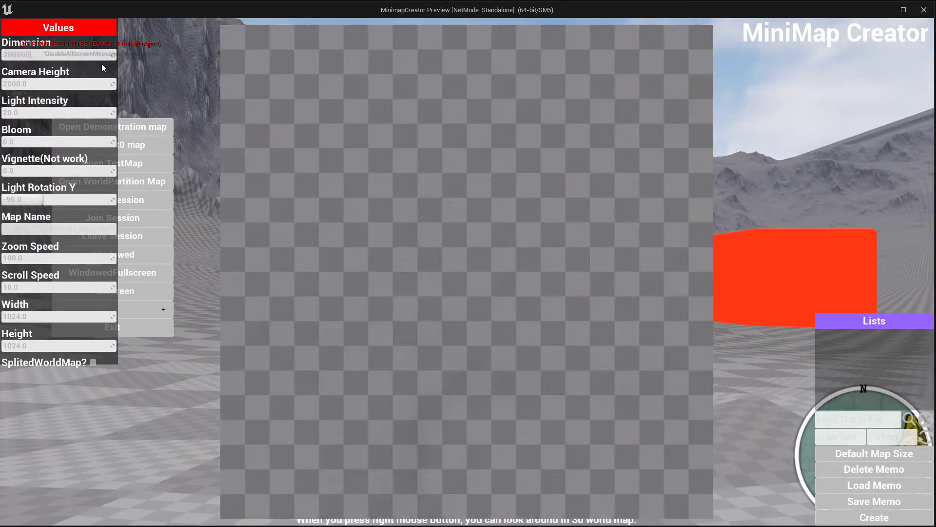
pyautogui.press('Return')
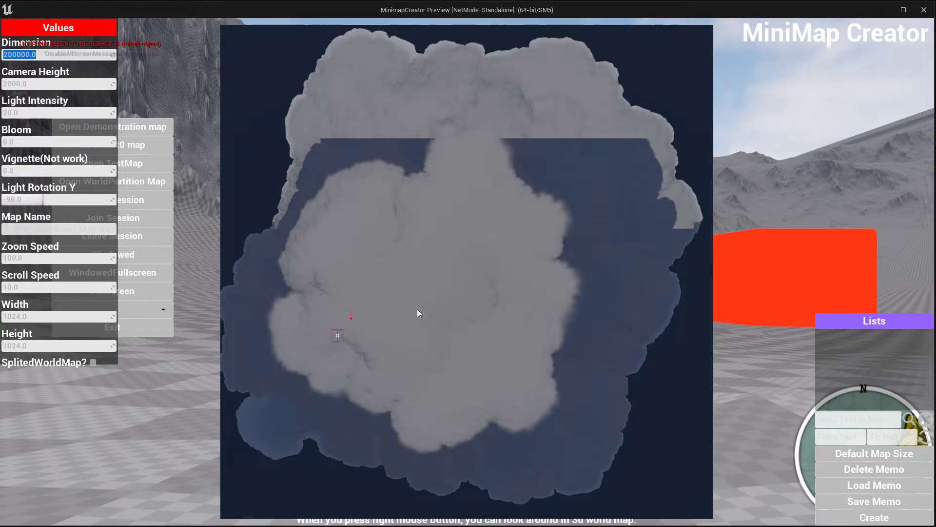
pyautogui.click(402, 248)
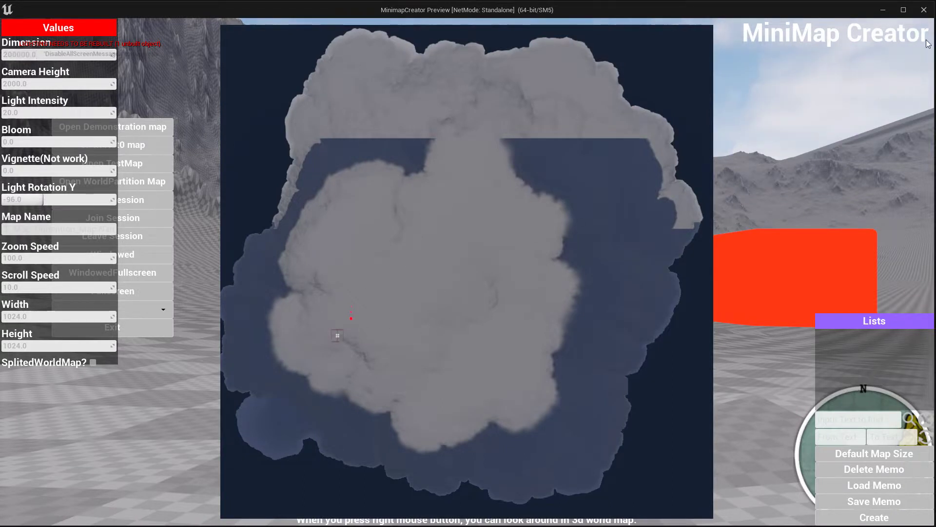
pyautogui.click(924, 9)
# Undo the deletion of the CullDistanceVolume.
pyautogui.press('s')
pyautogui.moveTo(440, 229); pyautogui.dragTo(437, 211, button='right')
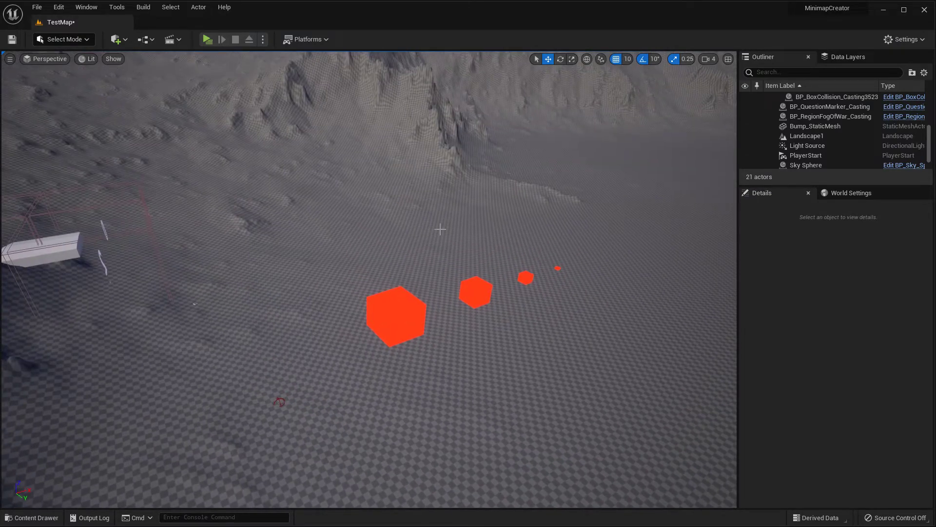
pyautogui.hotkey('ctrl', 'z')
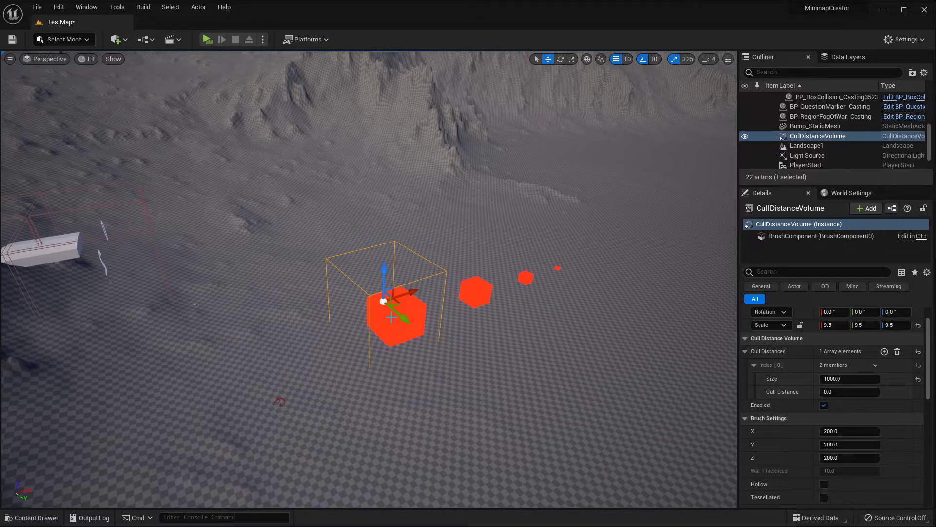
# Duplicate the Demonstration level in the MiniMapCreator/Demo/Maps folder.
pyautogui.click(34, 518)
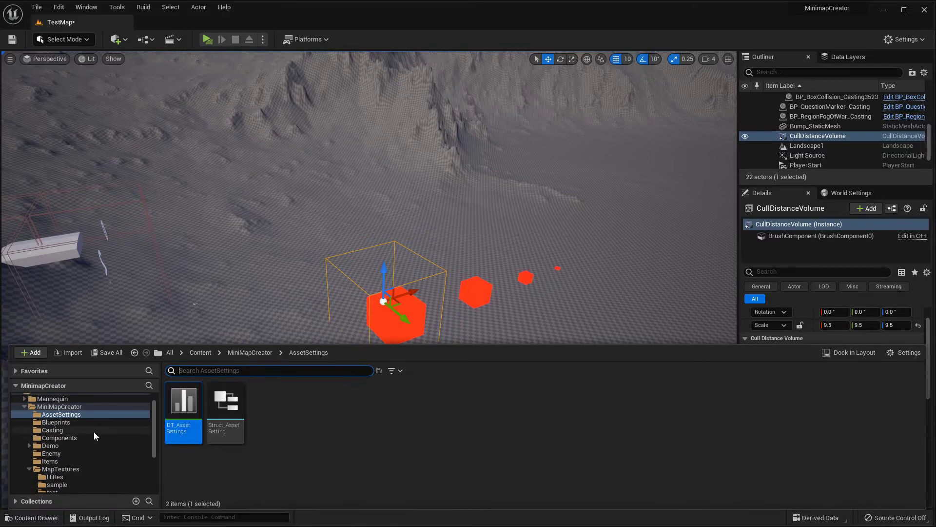
pyautogui.click(50, 445)
pyautogui.click(223, 410)
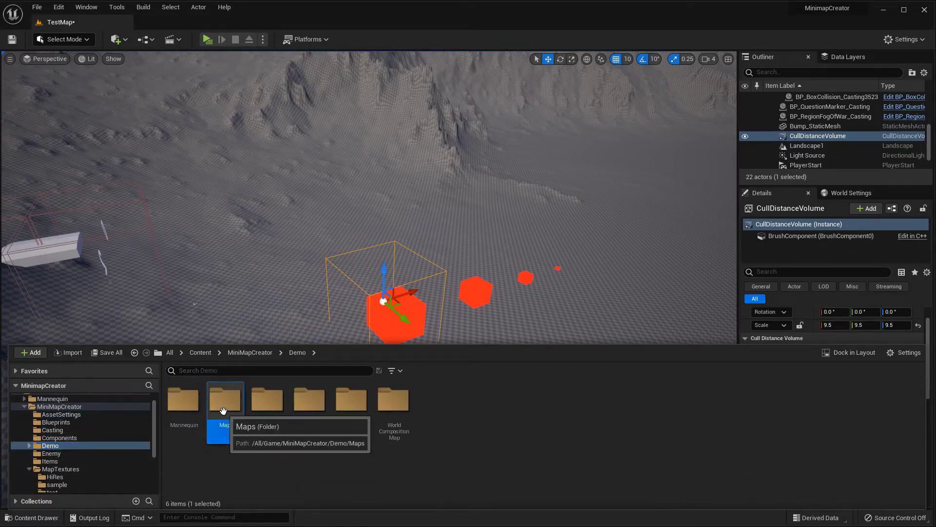
pyautogui.doubleClick(224, 411)
pyautogui.rightClick(182, 414)
pyautogui.moveTo(220, 250)
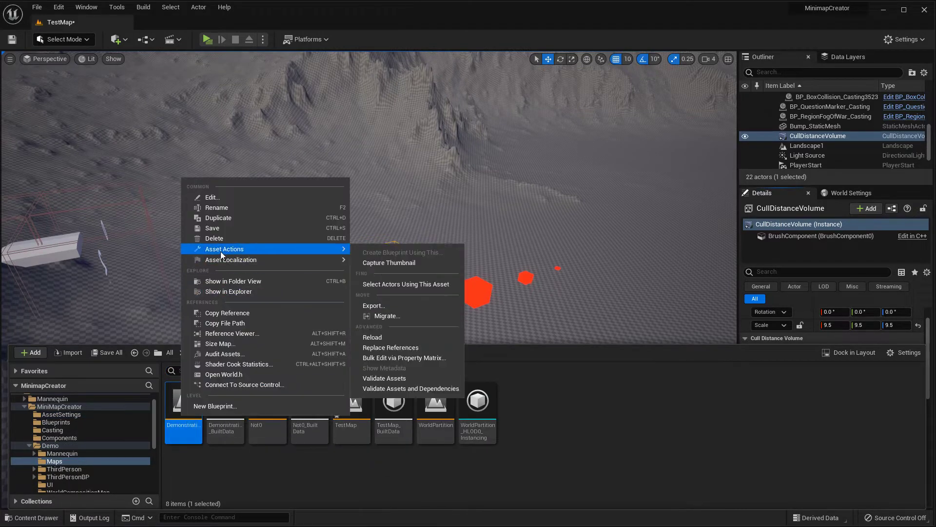
pyautogui.click(222, 220)
pyautogui.click(33, 518)
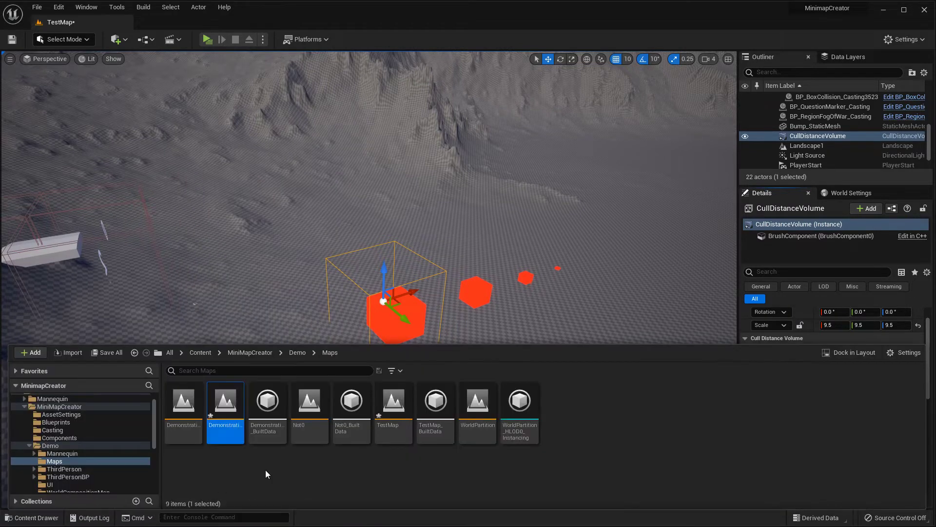
pyautogui.doubleClick(222, 404)
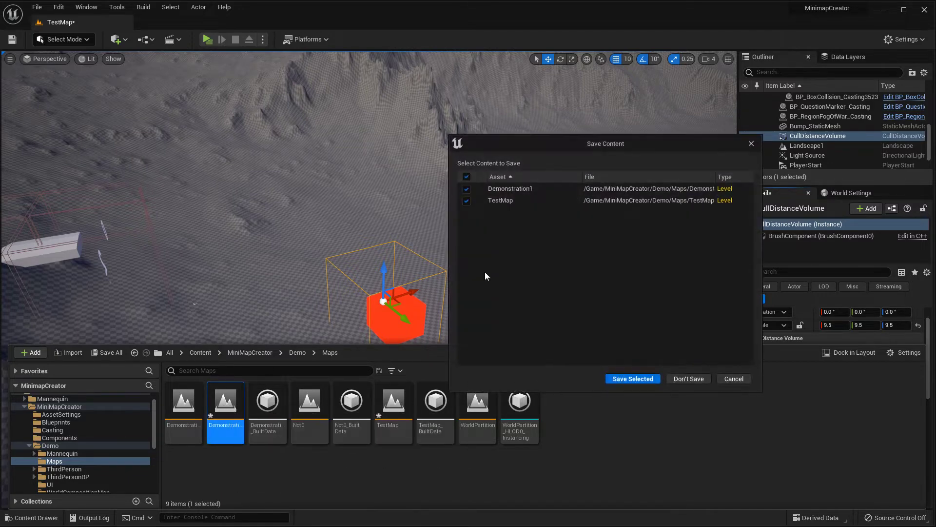
pyautogui.click(736, 382)
# Open the DT_AssetSettings data table from the MiniMapCreator AssetSettings folder.
pyautogui.scroll(2, 80, 453)
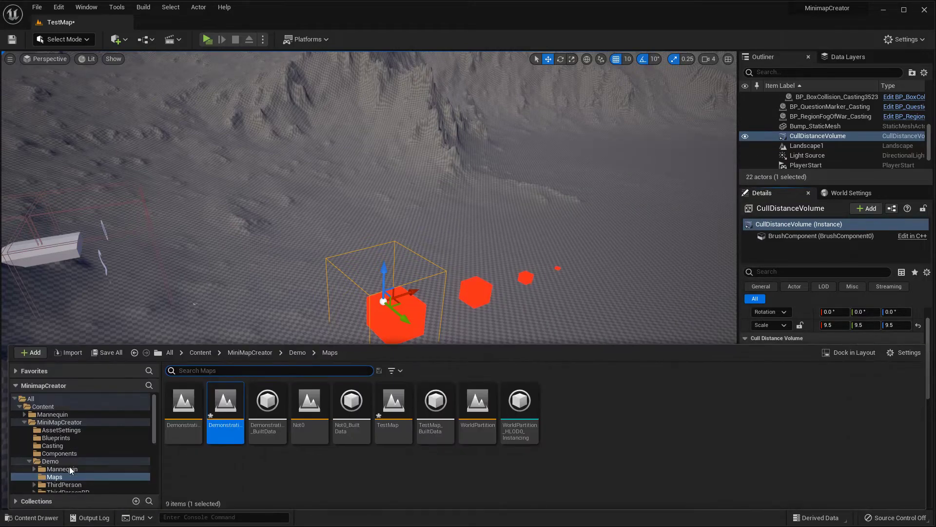
pyautogui.click(61, 430)
pyautogui.click(187, 412)
pyautogui.doubleClick(186, 412)
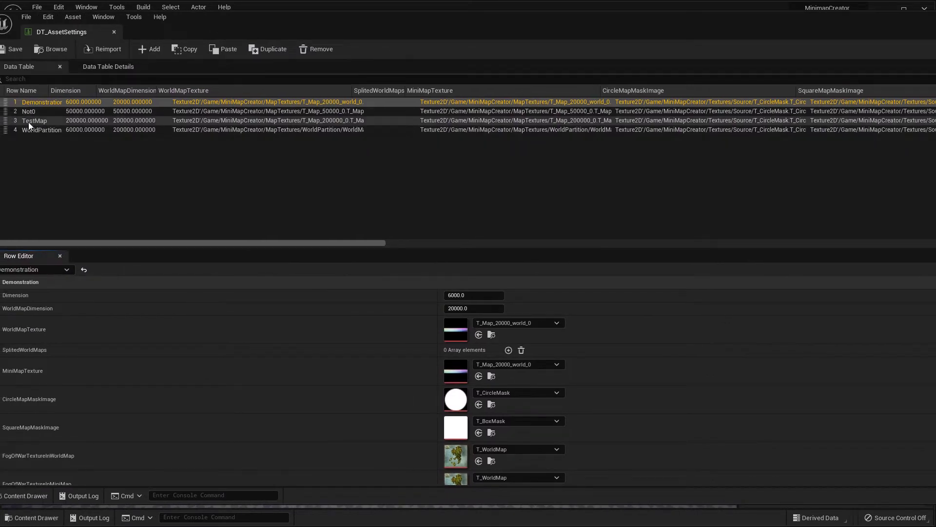
# Rename the duplicated Demonstration level in the Maps folder as ForCaptureMap.
pyautogui.click(27, 496)
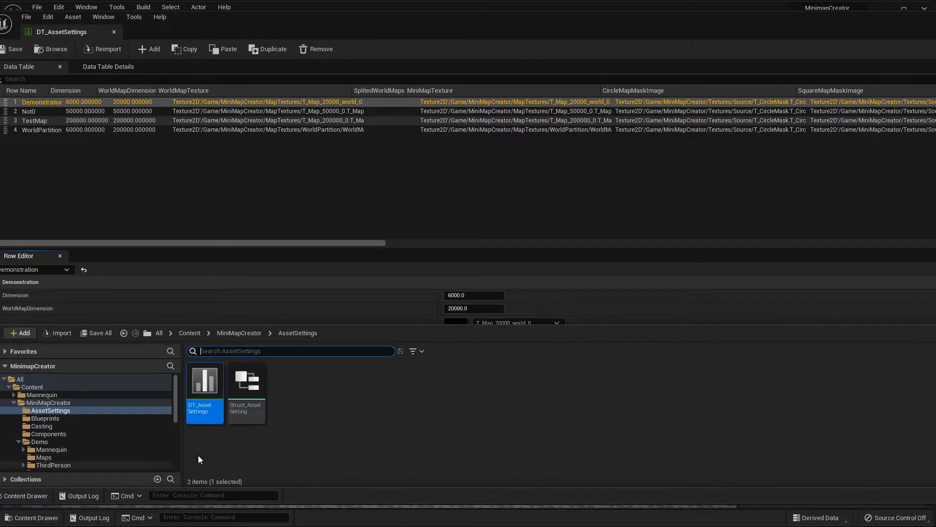
pyautogui.scroll(-1, 60, 417)
pyautogui.click(52, 396)
pyautogui.click(244, 400)
pyautogui.press('F2')
pyautogui.write('ForCap')
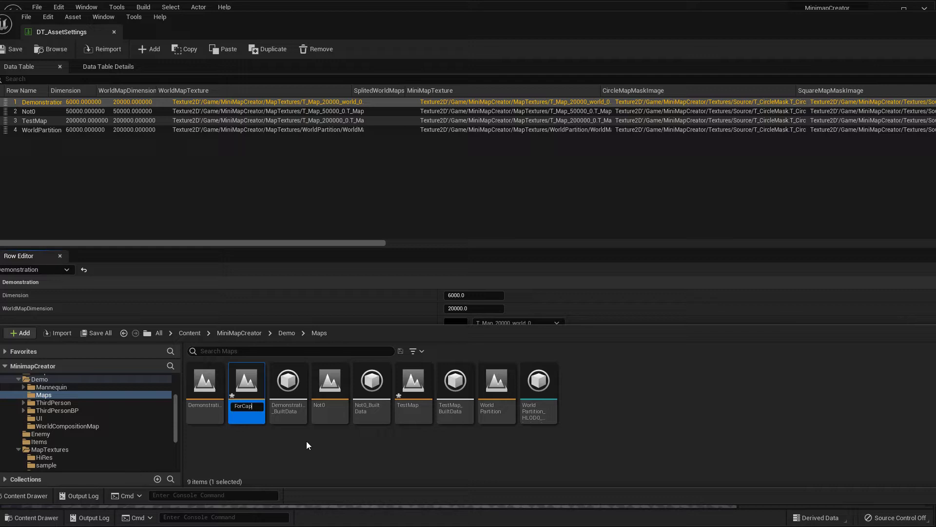
pyautogui.write('tureMap')
pyautogui.press('Return')
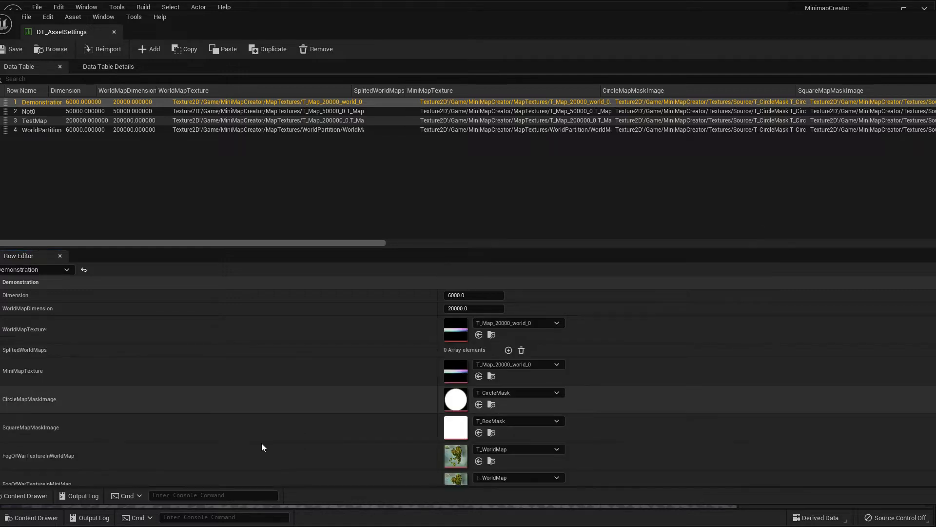
# Add a new row to the DT_AssetSettings data table and name it ForCaptureMap.
pyautogui.click(149, 48)
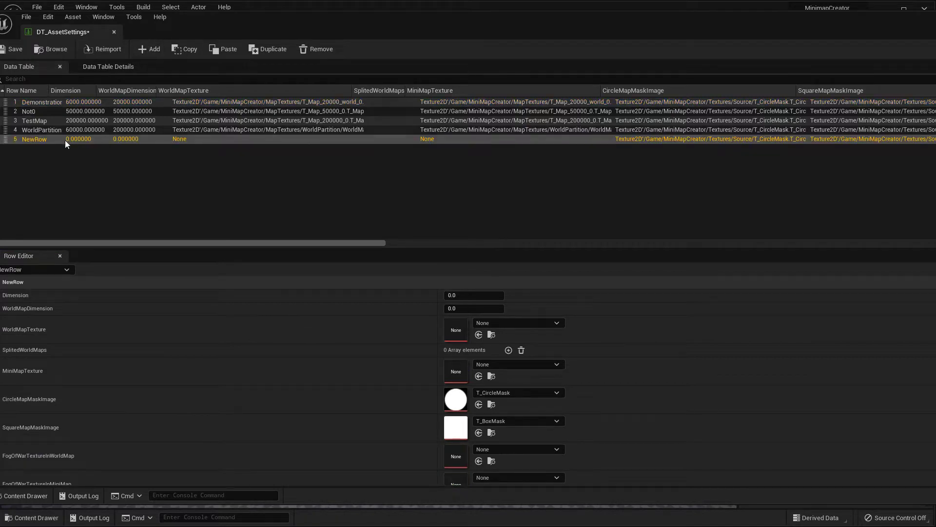
pyautogui.rightClick(32, 140)
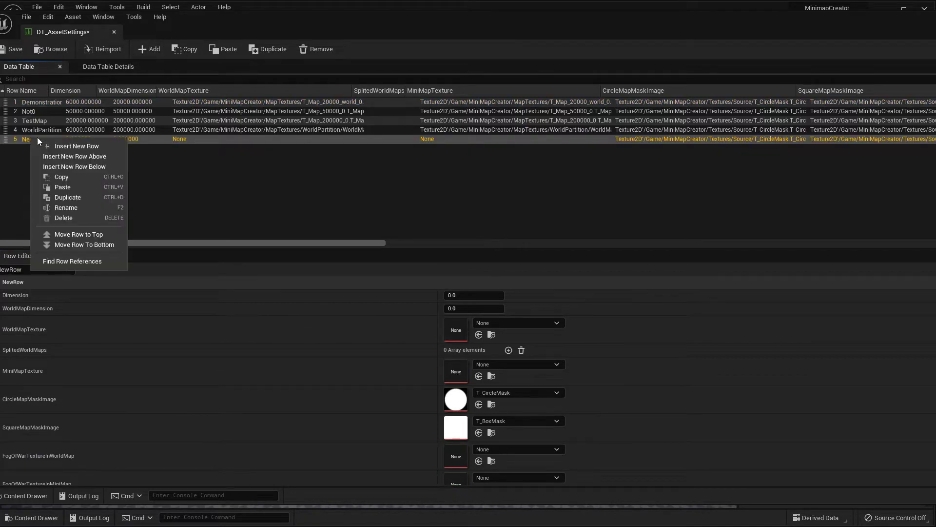
pyautogui.click(73, 207)
pyautogui.write('ForCapu')
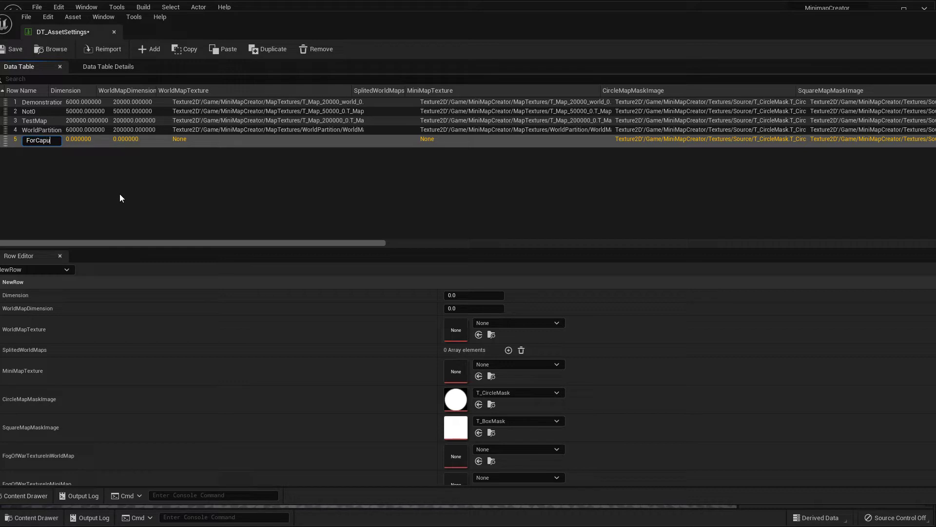
pyautogui.press('BackSpace')
pyautogui.write('tureMap')
pyautogui.press('Return')
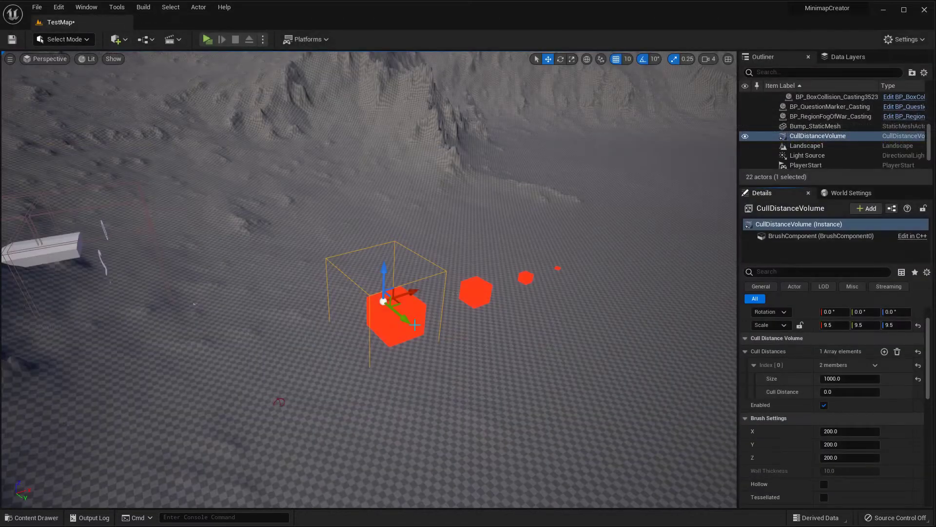
# Open the ForCaptureMap level from the Maps folder, saving the pending DT_AssetSettings and TestMap changes.
pyautogui.click(37, 518)
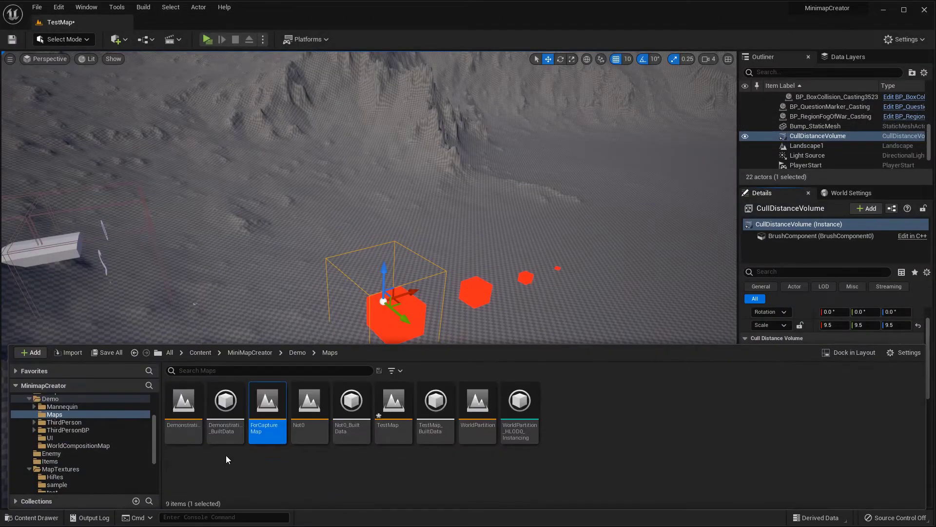
pyautogui.doubleClick(262, 399)
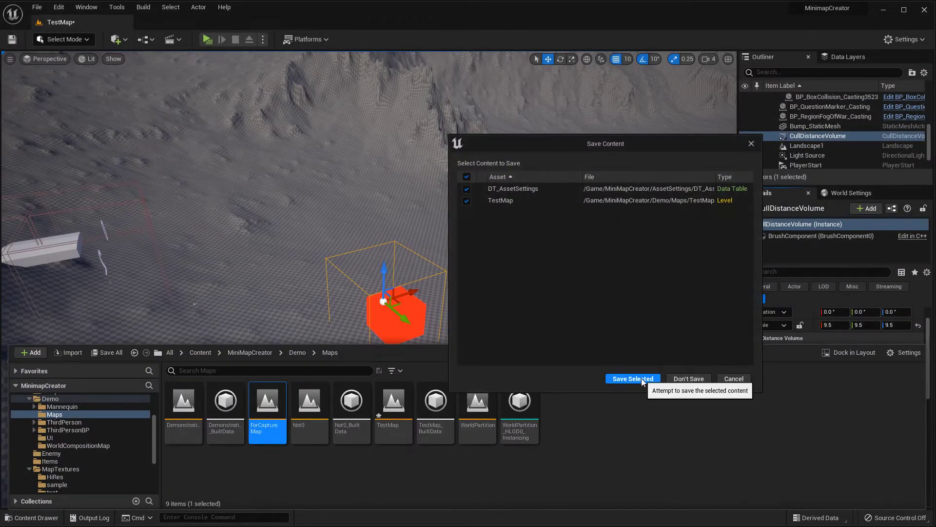
pyautogui.click(634, 379)
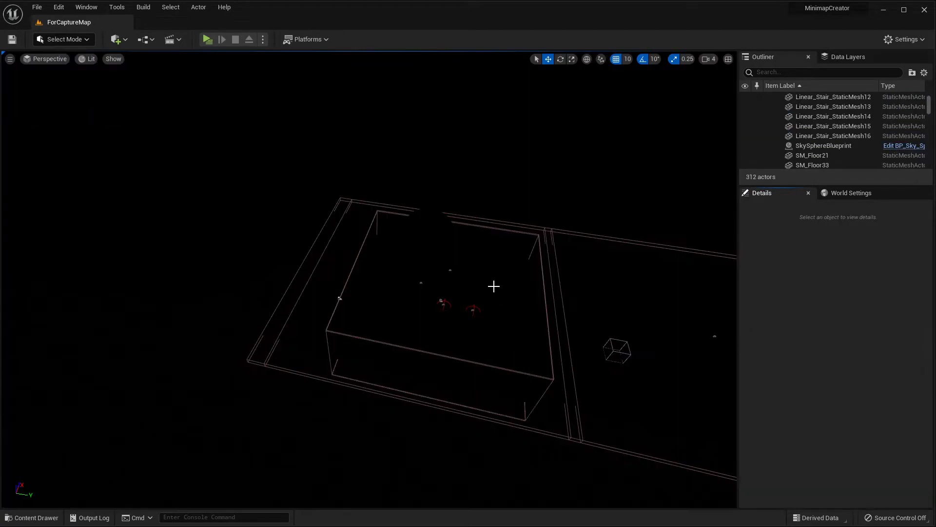
# Delete the small box-shaped volume beside the large wireframe volume in ForCaptureMap.
pyautogui.moveTo(493, 286); pyautogui.dragTo(458, 263, button='right')
pyautogui.press('s')
pyautogui.hotkey('ctrl', 'space')
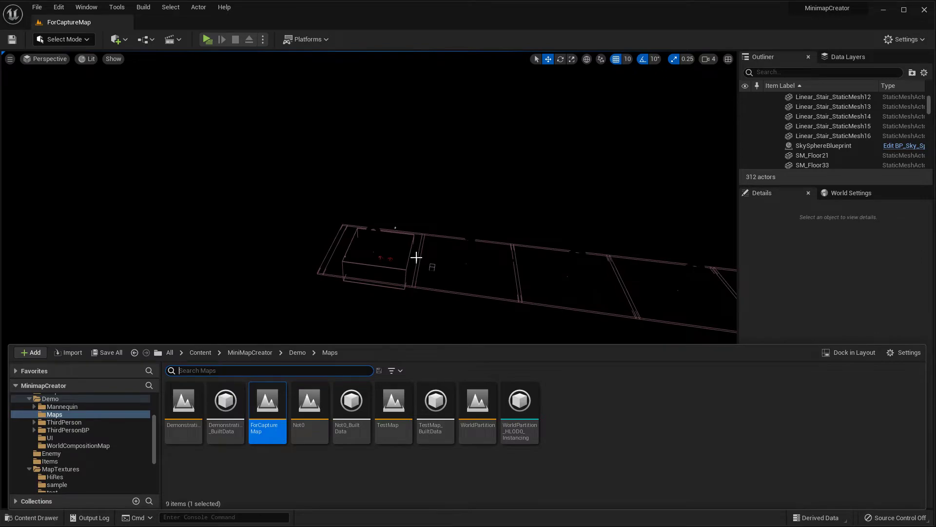
pyautogui.click(431, 265)
pyautogui.press('Delete')
# Inspect the numbered floor sections and their red objects in ForCaptureMap.
pyautogui.moveTo(460, 272); pyautogui.dragTo(382, 312, button='right')
pyautogui.press('d')
pyautogui.hotkey('ctrl', 'space')
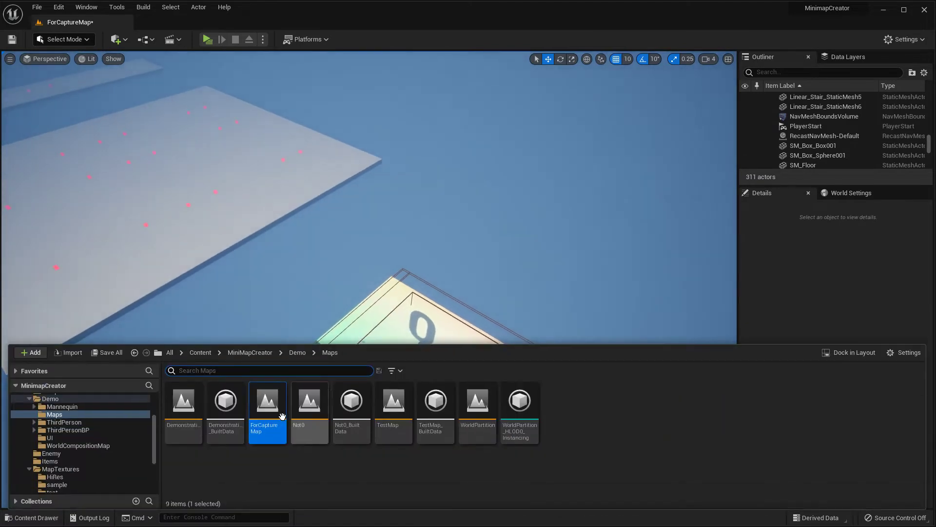
pyautogui.click(386, 415)
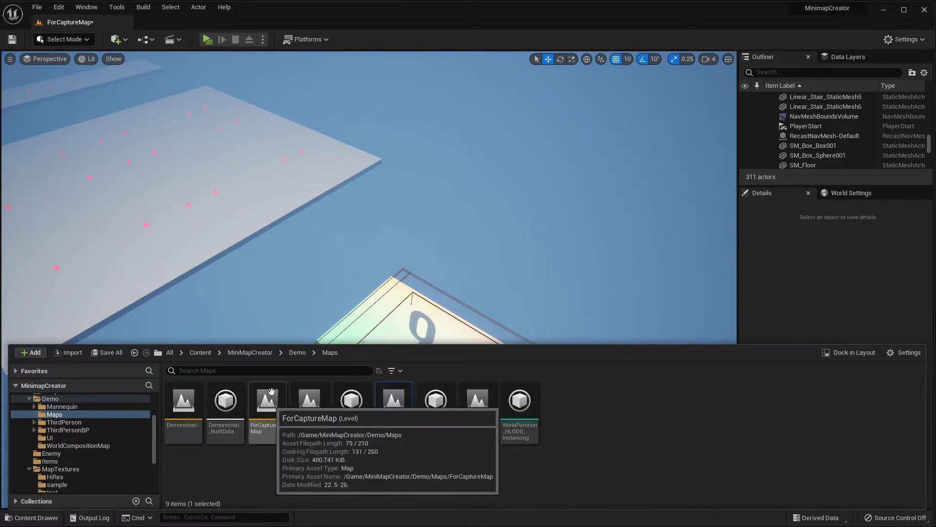
pyautogui.moveTo(302, 283); pyautogui.dragTo(371, 332, button='right')
pyautogui.moveTo(338, 268); pyautogui.dragTo(383, 184, button='right')
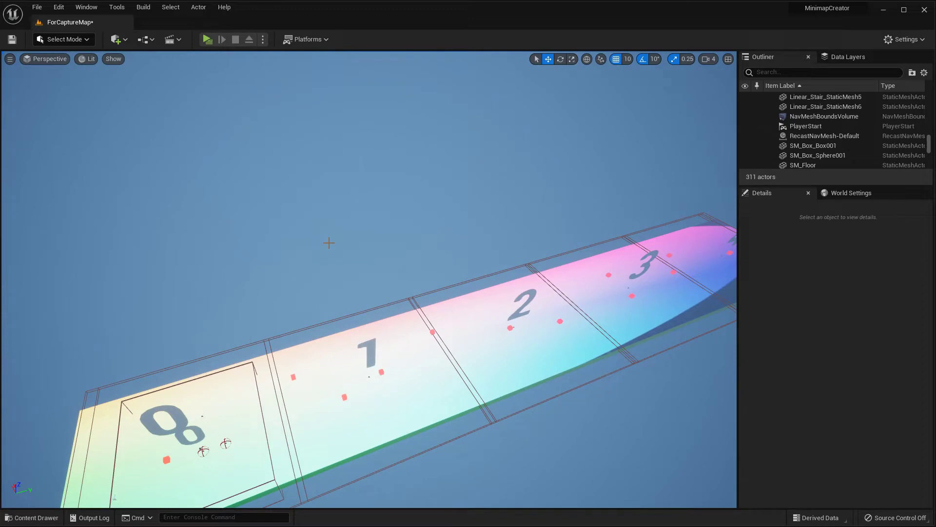
pyautogui.moveTo(338, 235); pyautogui.dragTo(369, 250, button='right')
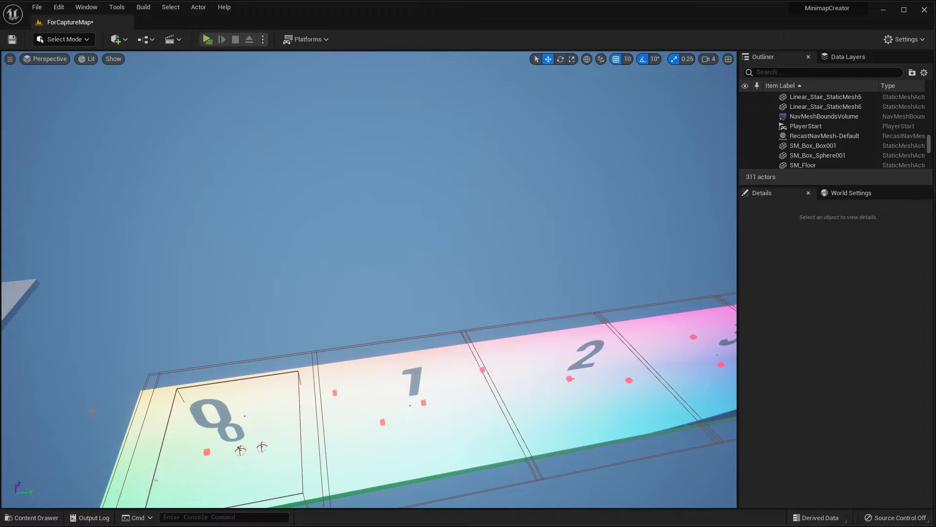
# Open the TestMap level from the Maps folder, saving the changes to ForCaptureMap.
pyautogui.click(34, 518)
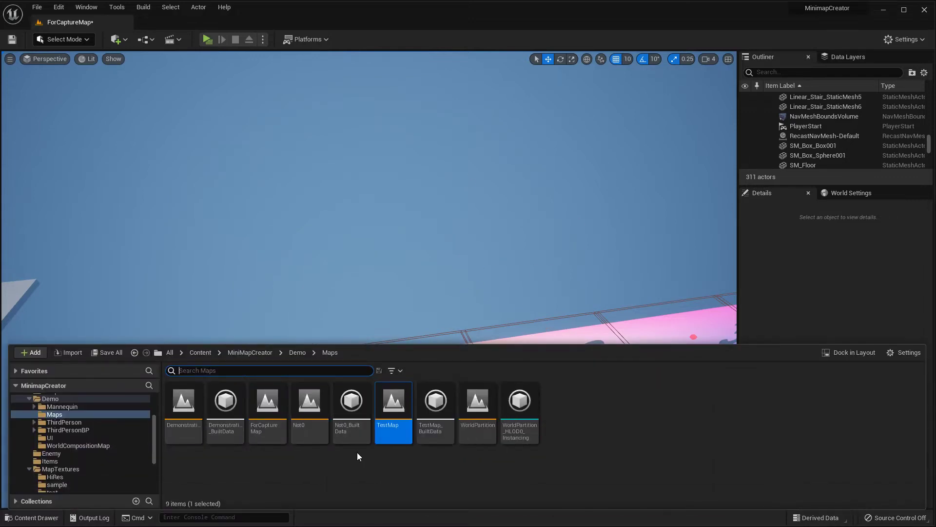
pyautogui.click(393, 404)
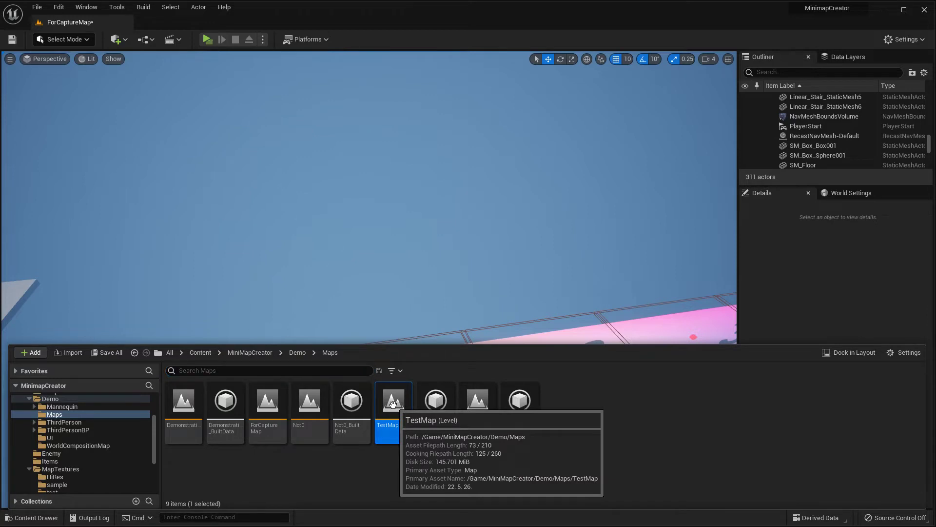
pyautogui.doubleClick(393, 403)
pyautogui.click(637, 380)
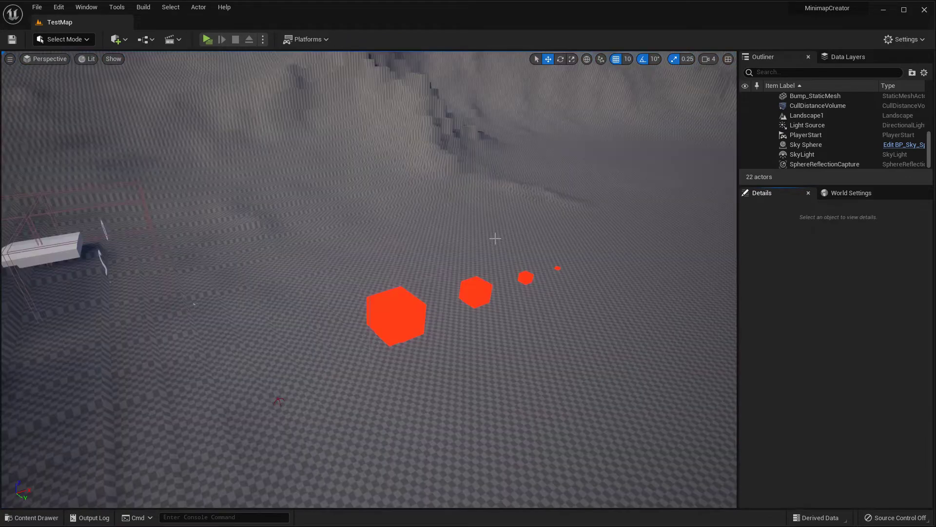
# Try deleting the CullDistanceVolume around the largest red cube, and undo the deletion.
pyautogui.moveTo(496, 238); pyautogui.dragTo(495, 239, button='right')
pyautogui.press('w')
pyautogui.press('s')
pyautogui.click(234, 237)
pyautogui.moveTo(234, 238); pyautogui.dragTo(175, 239, button='right')
pyautogui.press('d')
pyautogui.moveTo(405, 255); pyautogui.dragTo(456, 254, button='right')
pyautogui.press('a')
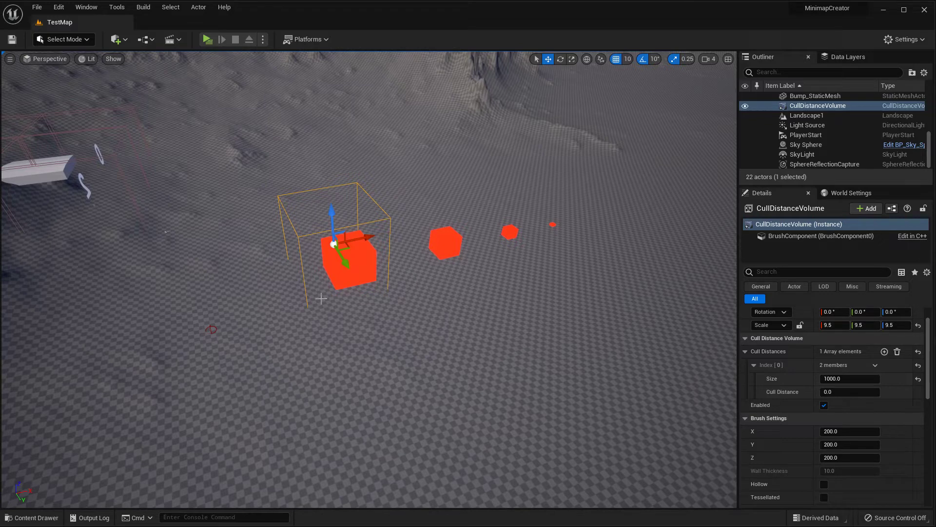
pyautogui.press('Delete')
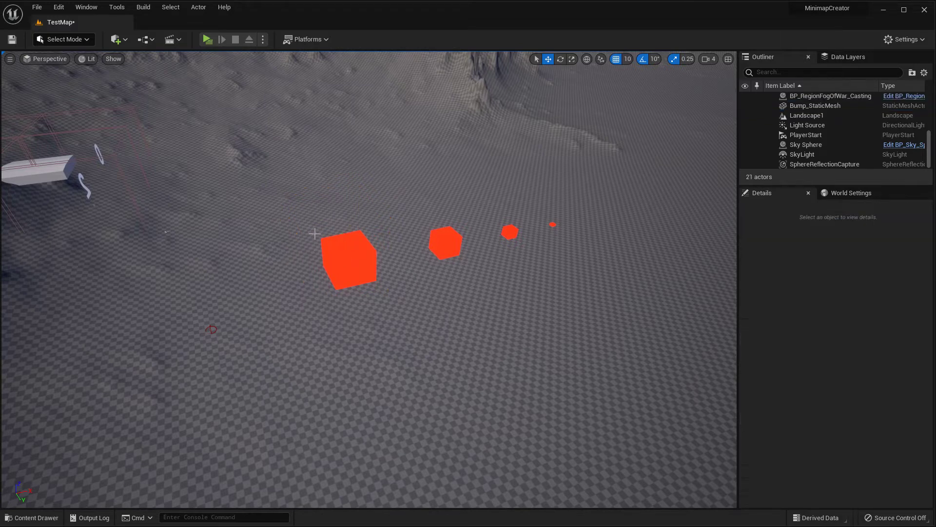
pyautogui.moveTo(316, 234); pyautogui.dragTo(319, 244, button='right')
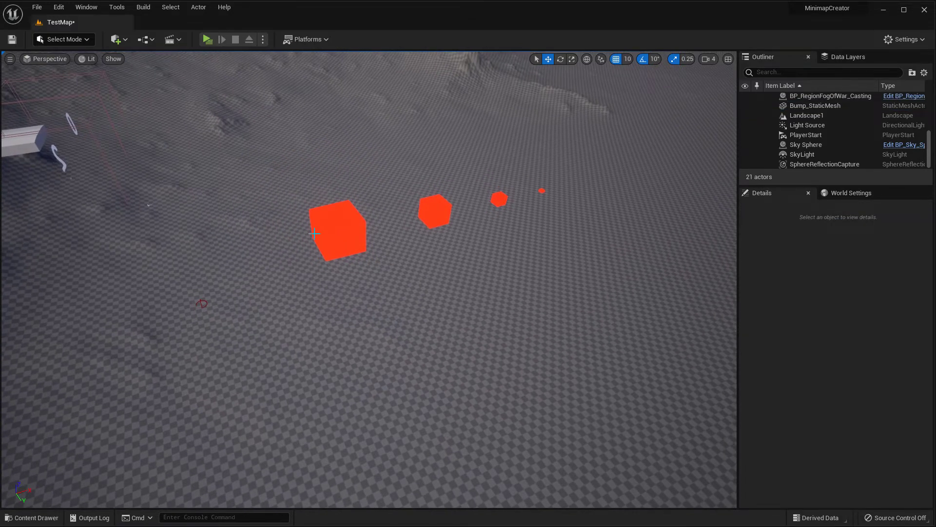
pyautogui.hotkey('ctrl', 'z')
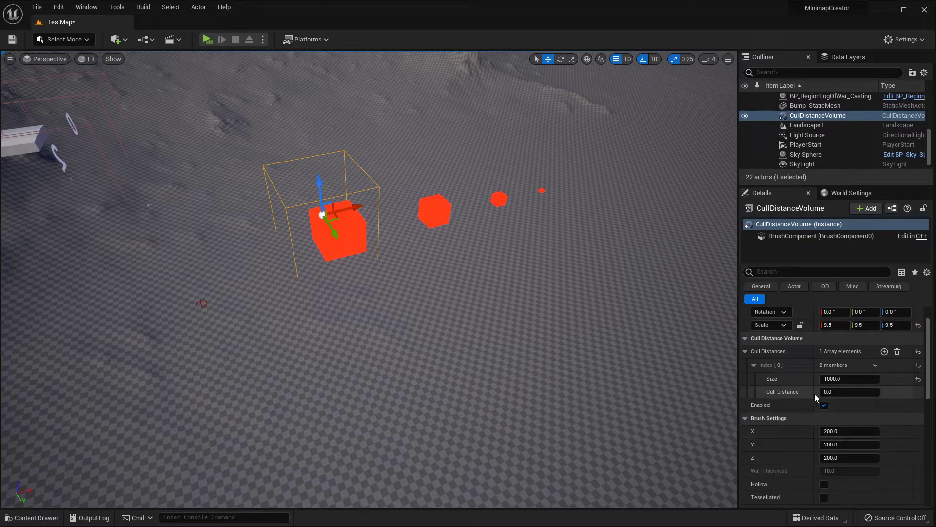
# Select the smallest red cube, preview TestMap's world map capture with Dimension set to 200000, and close the preview.
pyautogui.moveTo(512, 341); pyautogui.dragTo(514, 334, button='right')
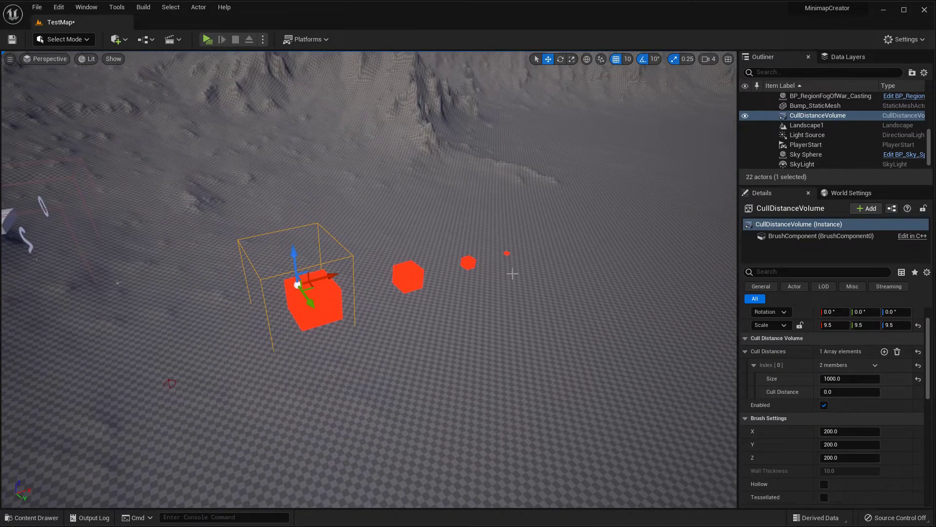
pyautogui.click(507, 252)
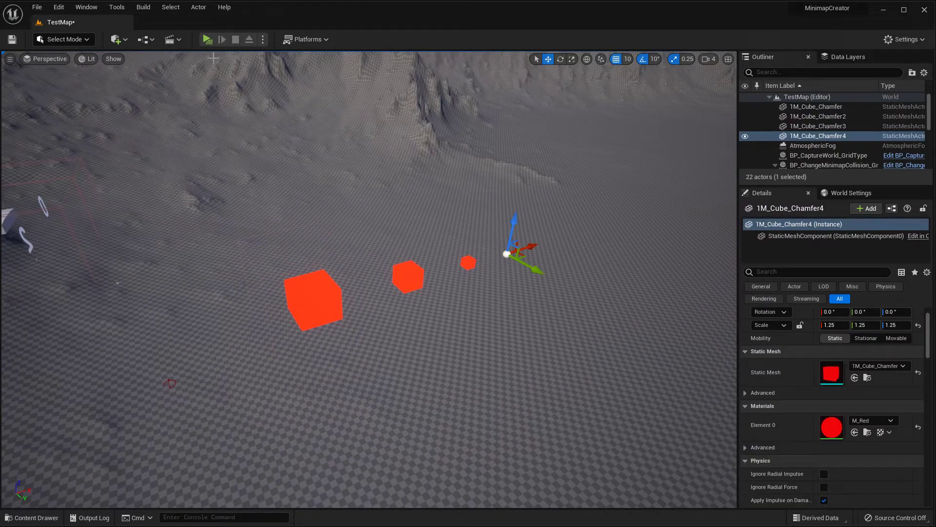
pyautogui.click(206, 40)
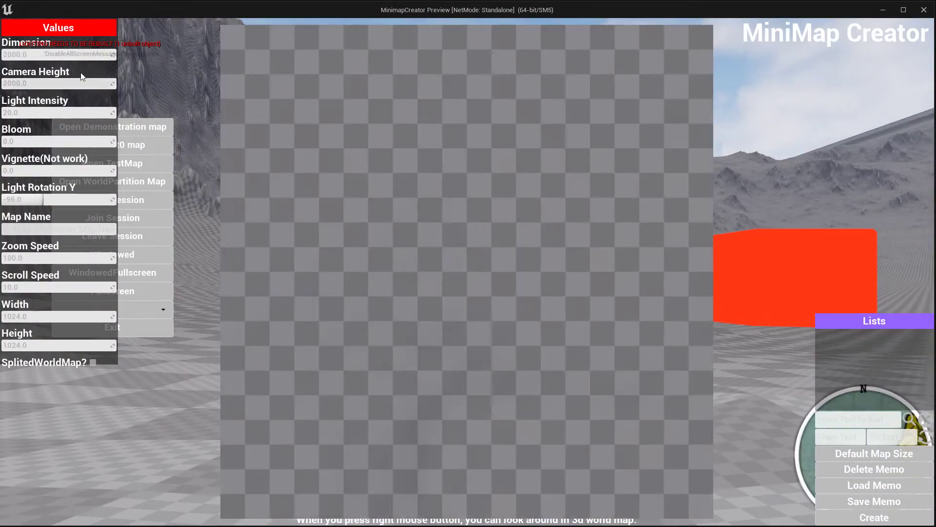
pyautogui.click(60, 55)
pyautogui.write('200000')
pyautogui.press('Return')
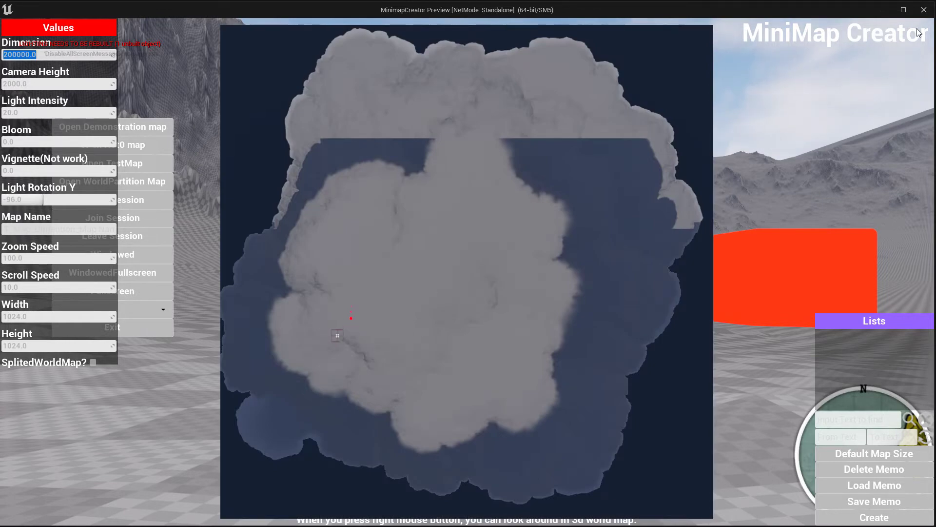
pyautogui.click(924, 10)
# Set the Grid of the BP_CaptureWorld_GridType actor to 5 by 5.
pyautogui.moveTo(518, 250); pyautogui.dragTo(325, 231, button='right')
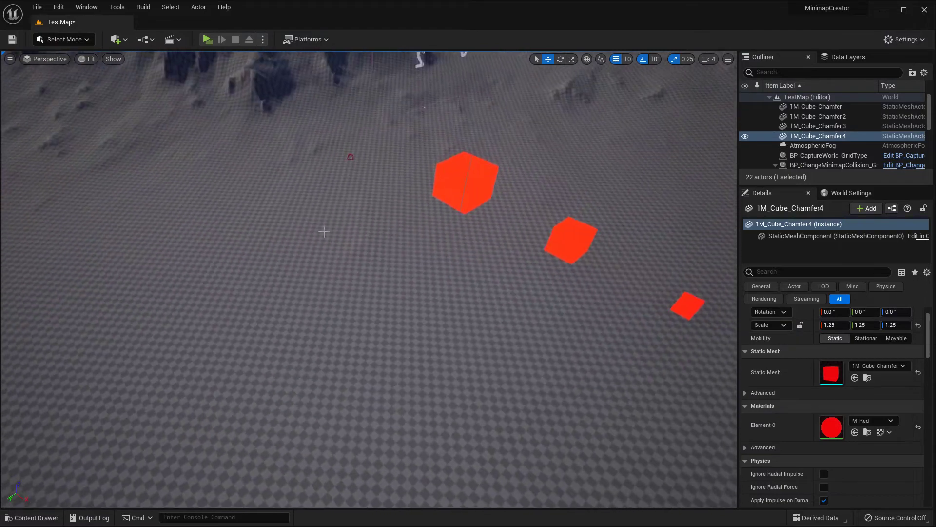
pyautogui.moveTo(319, 331); pyautogui.dragTo(344, 302, button='right')
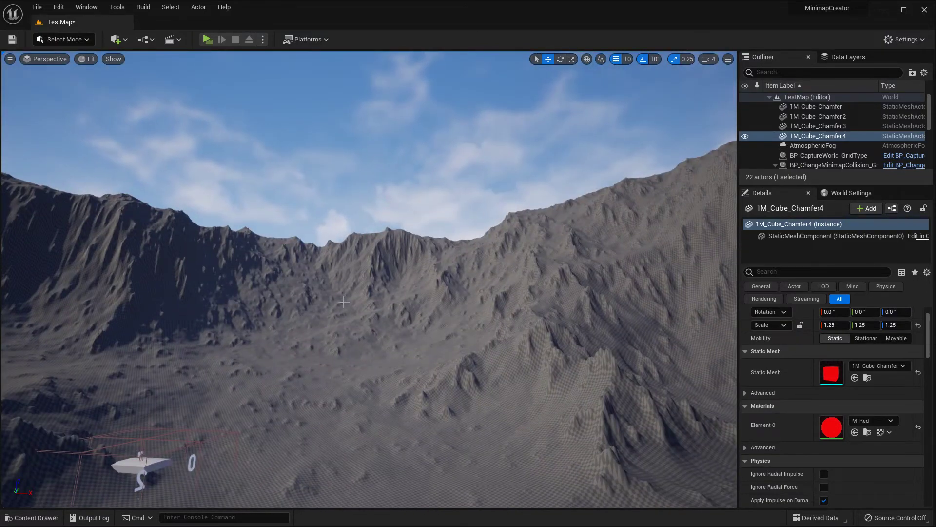
pyautogui.moveTo(273, 326); pyautogui.dragTo(419, 360, button='right')
pyautogui.moveTo(691, 394); pyautogui.dragTo(457, 294, button='right')
pyautogui.click(819, 155)
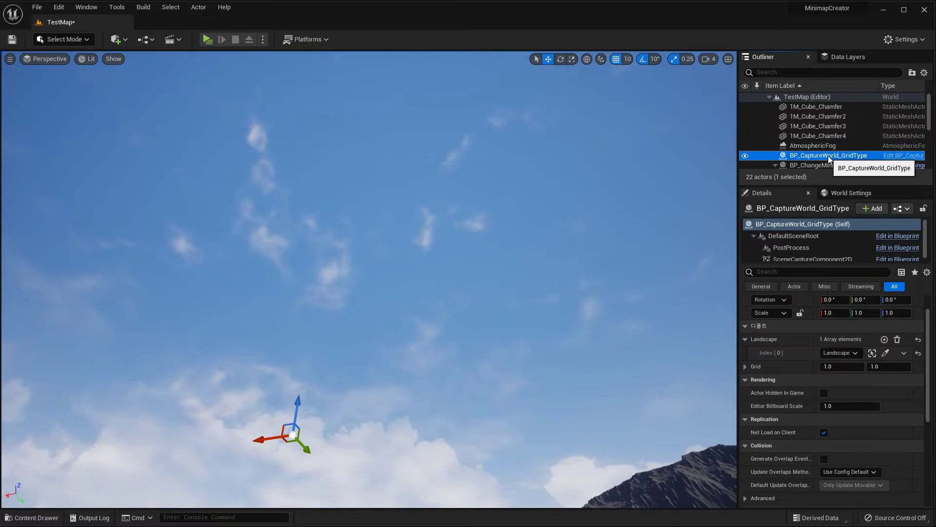
pyautogui.press('f')
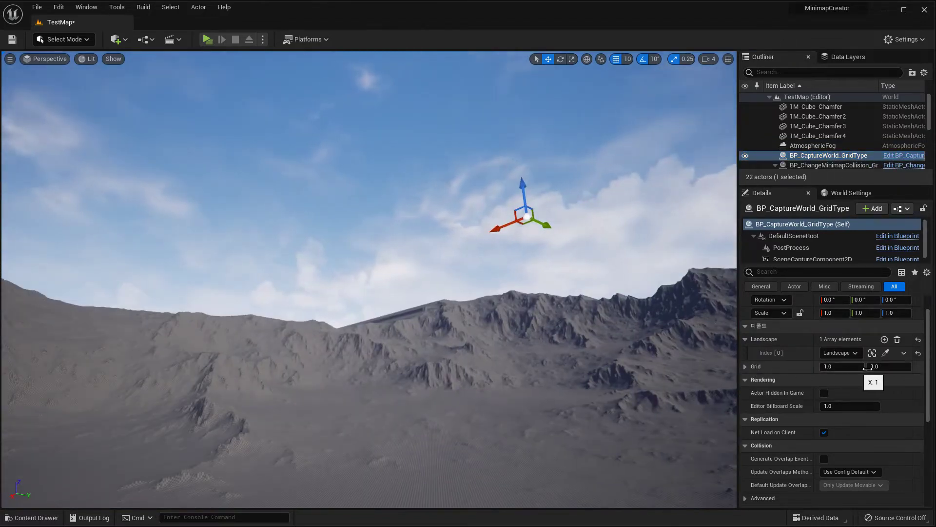
pyautogui.moveTo(551, 272); pyautogui.dragTo(559, 280, button='right')
pyautogui.click(839, 366)
pyautogui.write('5')
pyautogui.click(894, 367)
pyautogui.write('5')
# Delete the CullDistanceVolume around the largest red cube in TestMap.
pyautogui.moveTo(579, 312); pyautogui.dragTo(427, 249, button='right')
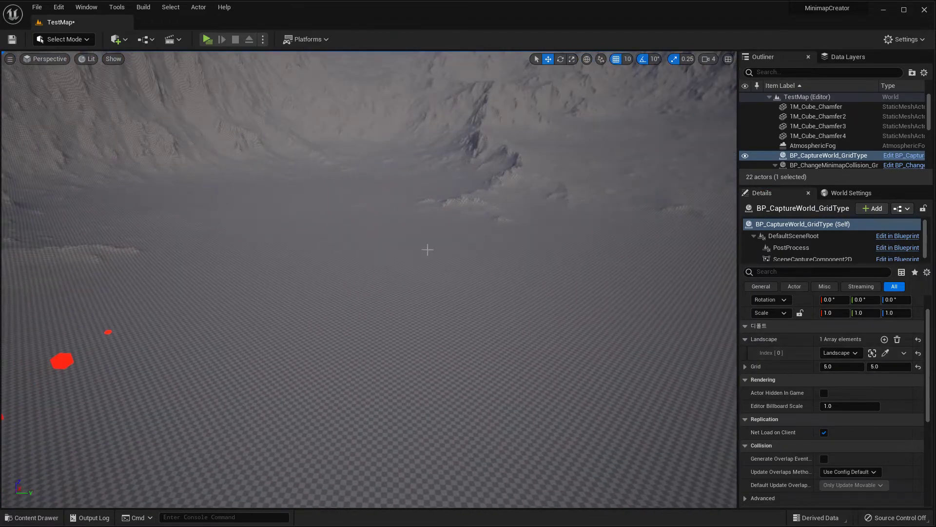
pyautogui.moveTo(192, 228); pyautogui.dragTo(201, 168, button='right')
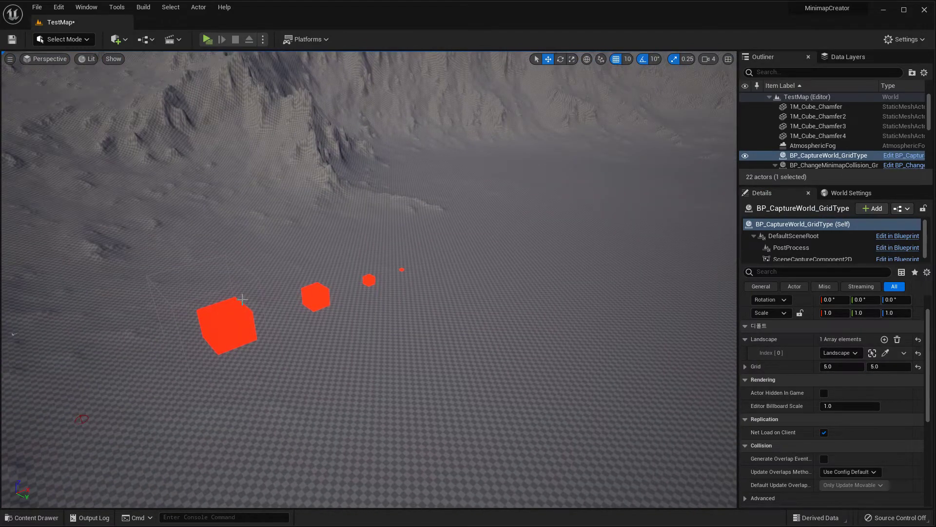
pyautogui.click(267, 279)
pyautogui.press('Delete')
# Play the level and open the 3D world map, setting Dimension to 200000 and Camera Height to 30000.
pyautogui.click(207, 41)
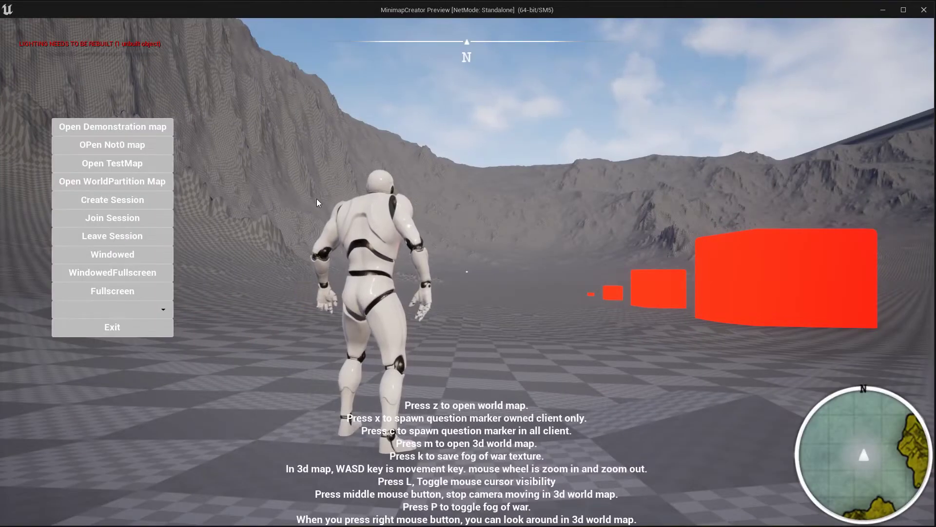
pyautogui.press('m')
pyautogui.click(63, 55)
pyautogui.write('200000')
pyautogui.press('Return')
pyautogui.click(57, 84)
pyautogui.write('30000')
pyautogui.press('Return')
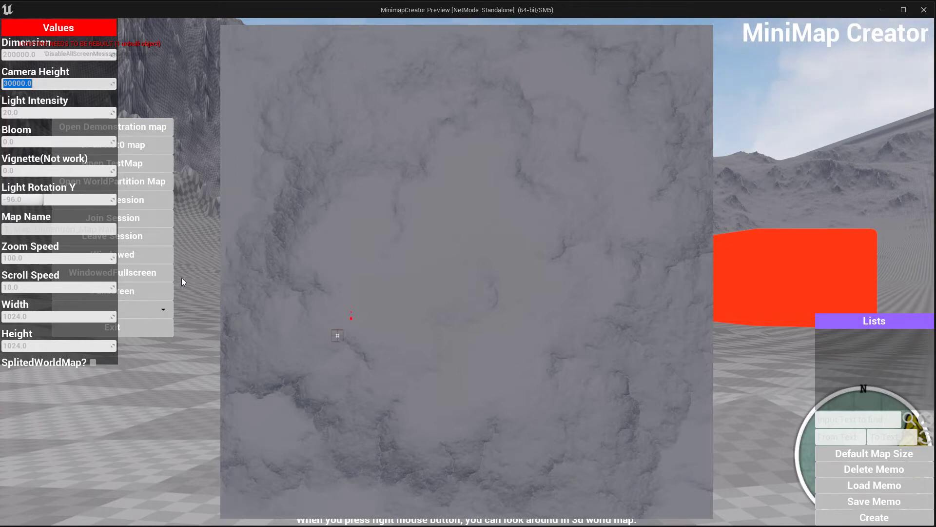
# Enable SplitedWorldMap, create the map textures with the map name /world/worldmap, and close the preview.
pyautogui.click(92, 363)
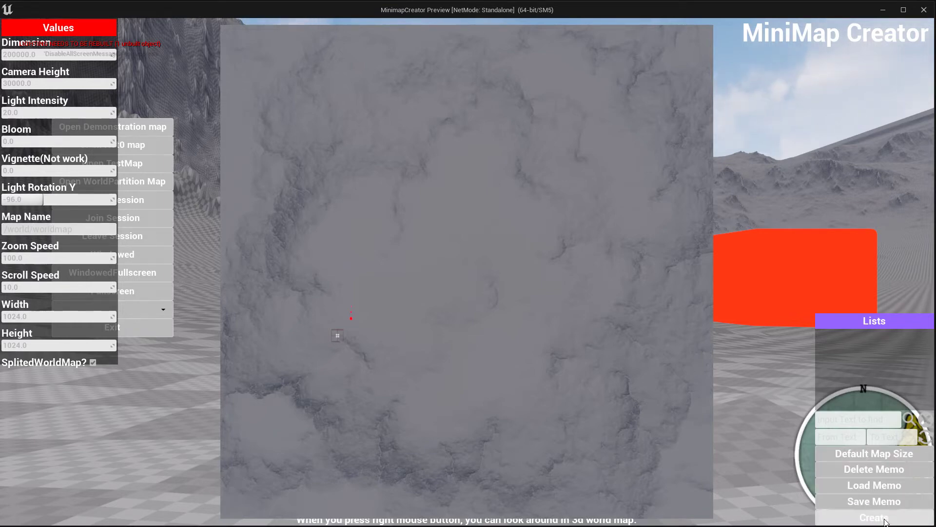
pyautogui.click(926, 10)
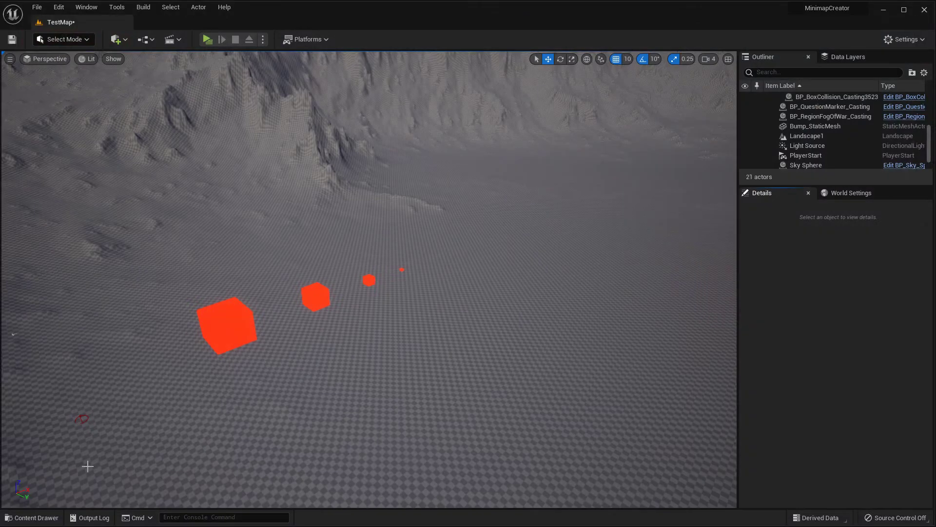
# Open the worldmap_200000_7 texture from the MapTextures/world folder and examine the red cubes in it up close.
pyautogui.click(51, 519)
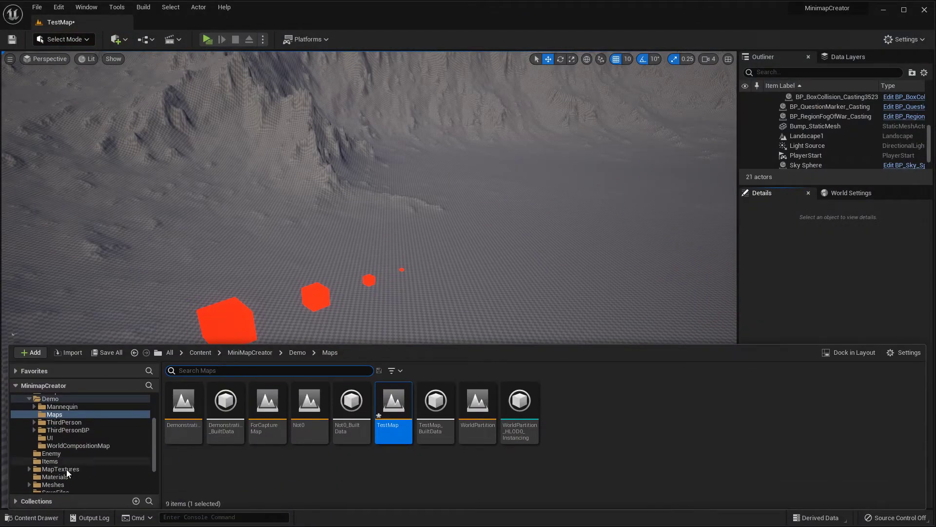
pyautogui.click(68, 467)
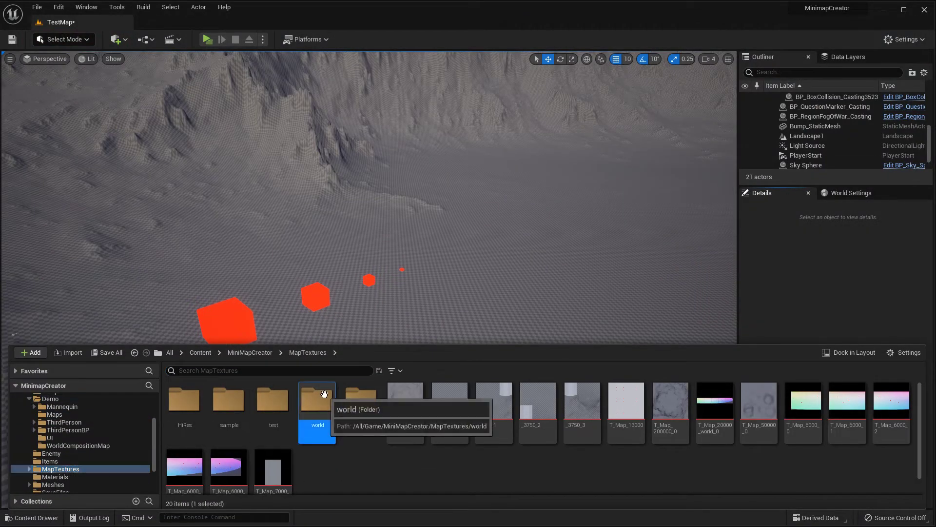
pyautogui.doubleClick(316, 400)
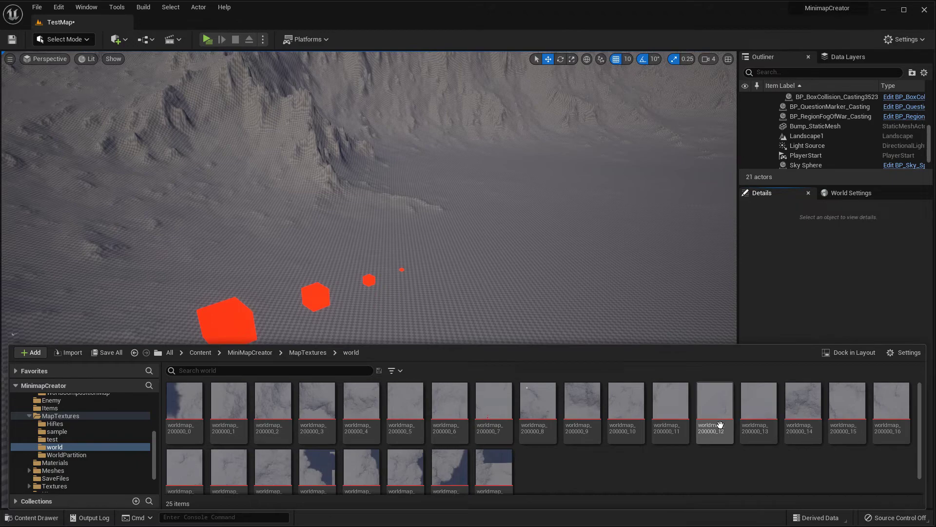
pyautogui.doubleClick(494, 398)
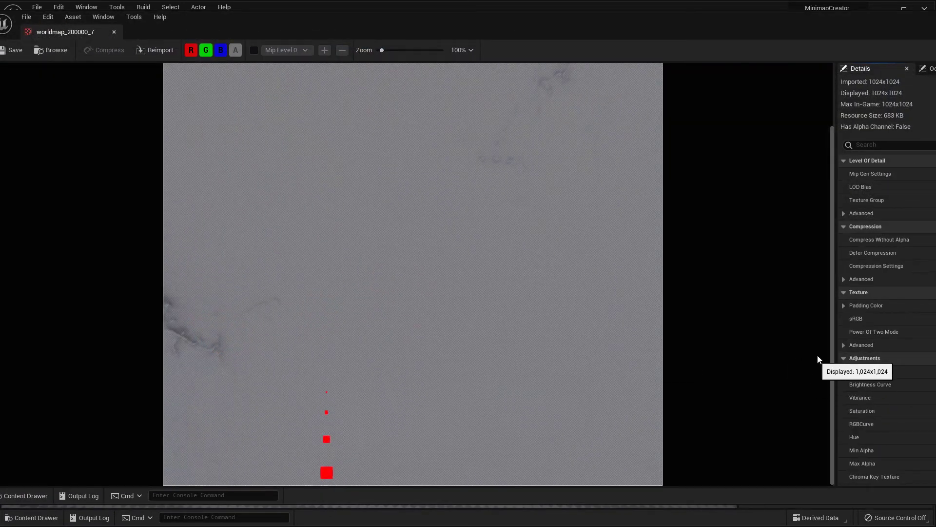
pyautogui.scroll(7, 491, 407)
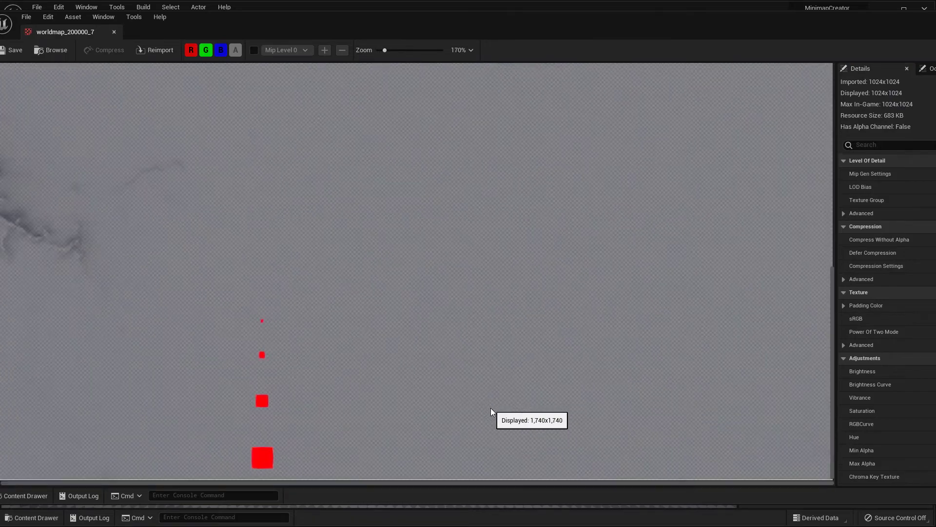
pyautogui.scroll(3, 491, 407)
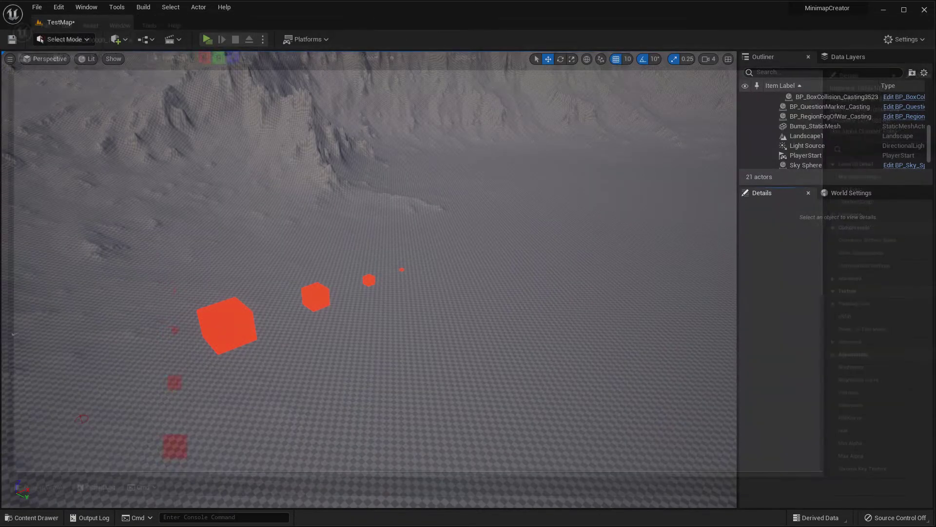
# Select the BP_CaptureWorld_GridType actor in TestMap and examine its Grid setting.
pyautogui.moveTo(465, 222); pyautogui.dragTo(464, 221, button='right')
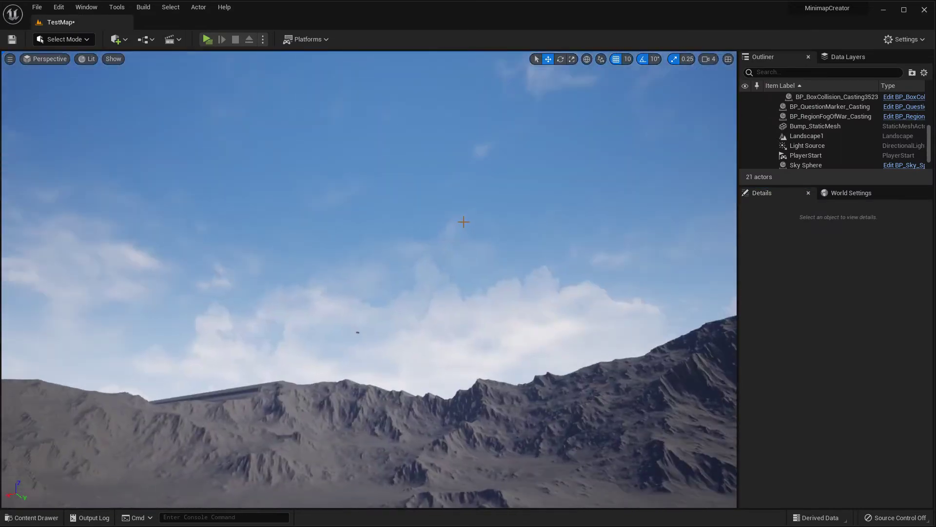
pyautogui.click(358, 333)
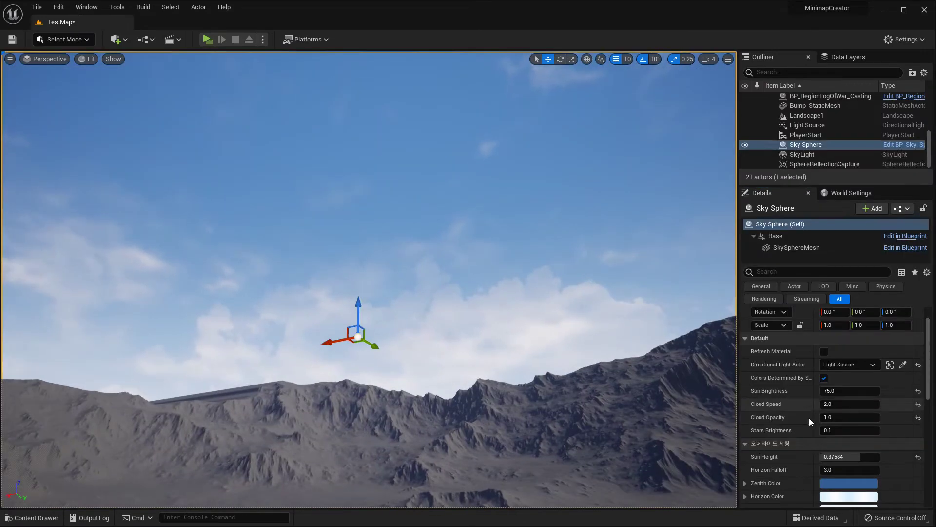
pyautogui.click(824, 405)
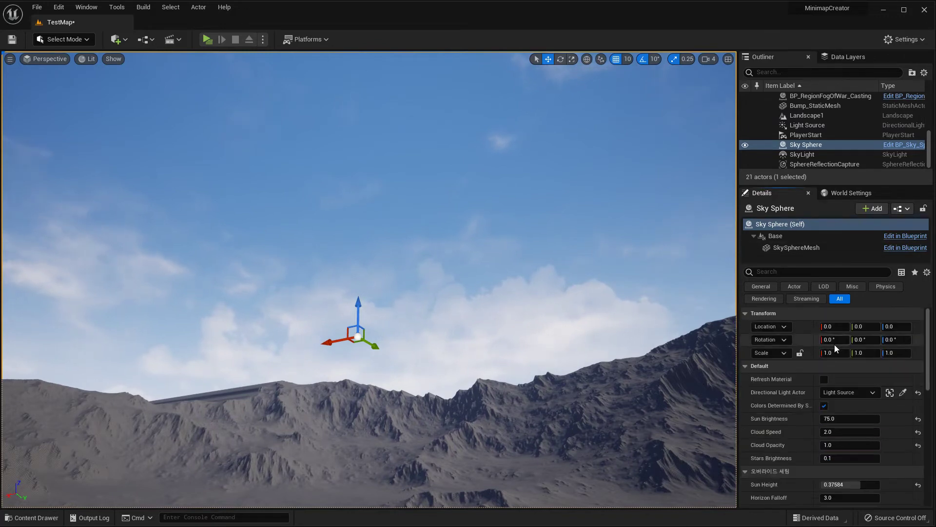
pyautogui.scroll(3, 829, 119)
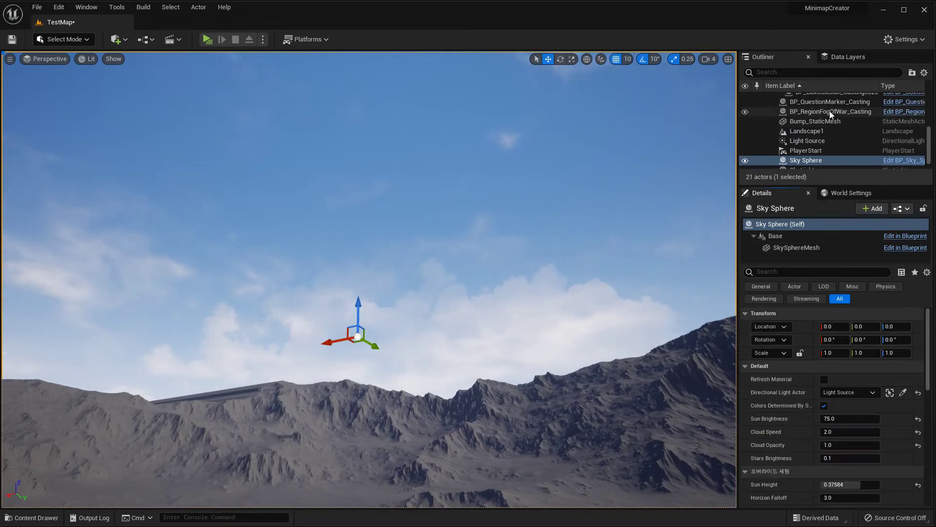
pyautogui.scroll(2, 835, 137)
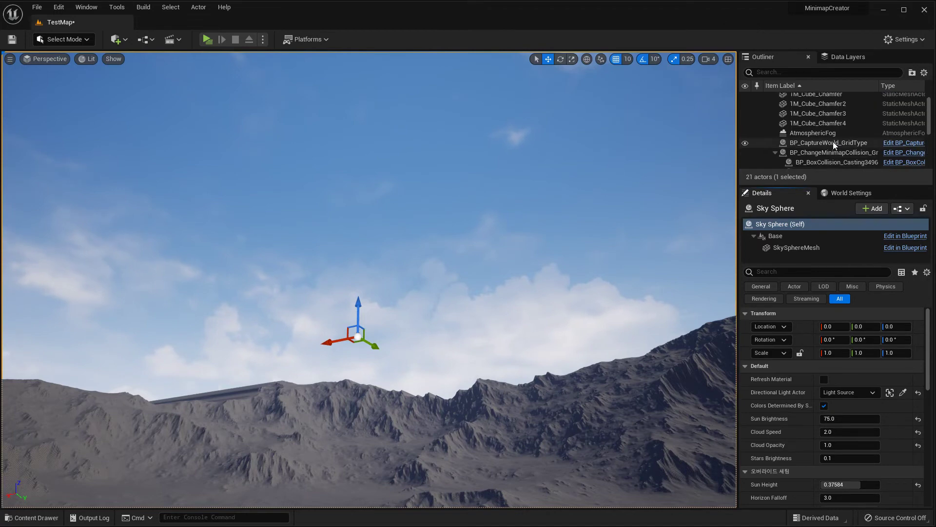
pyautogui.click(833, 142)
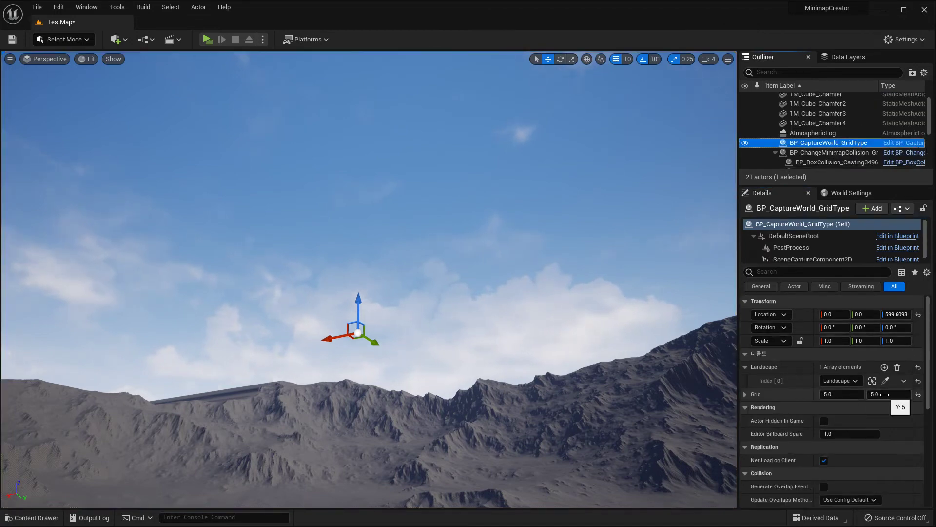
# Select all the worldmap_200000 textures in the MapTextures/world folder, from worldmap_200000_0 to the last one.
pyautogui.moveTo(535, 273); pyautogui.dragTo(471, 323, button='right')
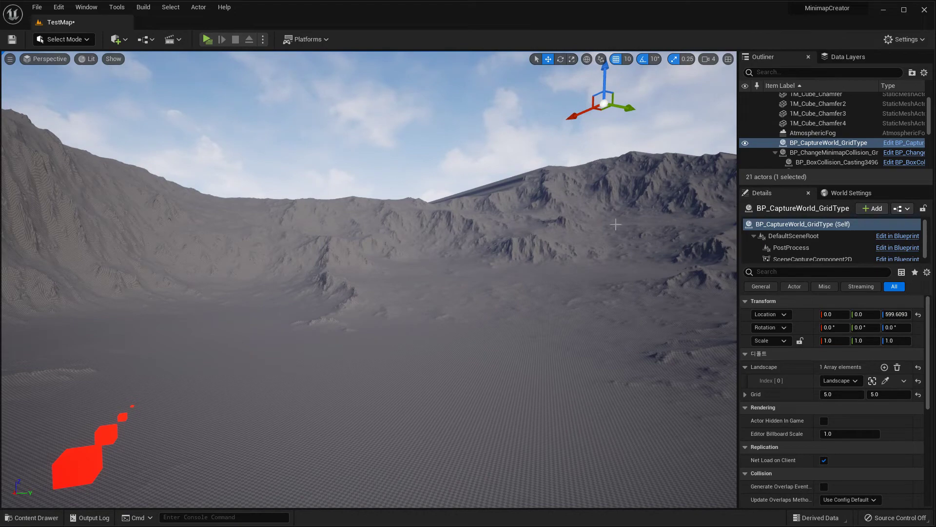
pyautogui.moveTo(450, 233); pyautogui.dragTo(393, 245, button='right')
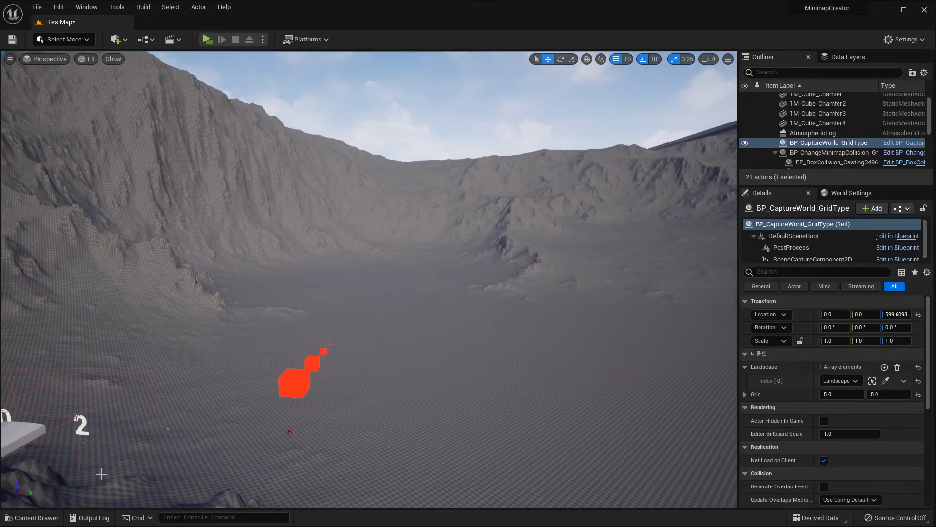
pyautogui.click(32, 517)
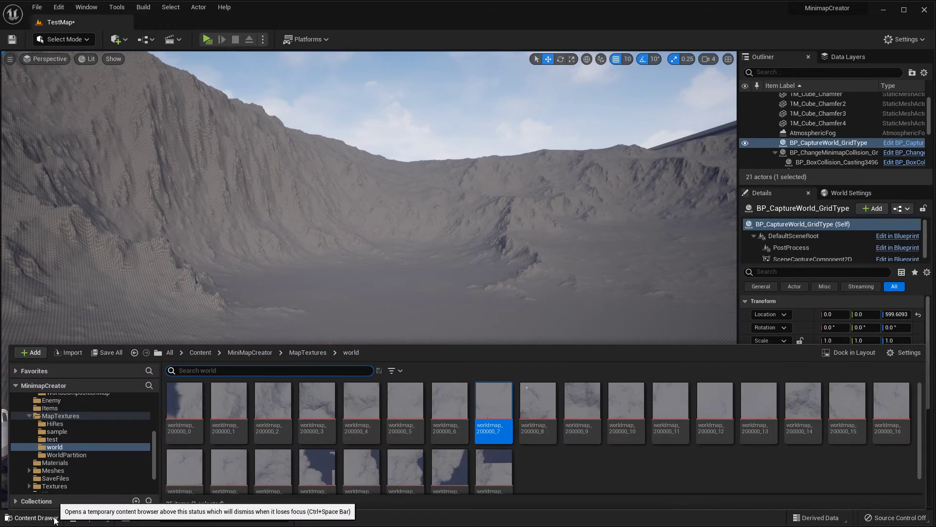
pyautogui.click(185, 396)
pyautogui.keyDown('shift'); pyautogui.click(503, 490); pyautogui.keyUp('shift')
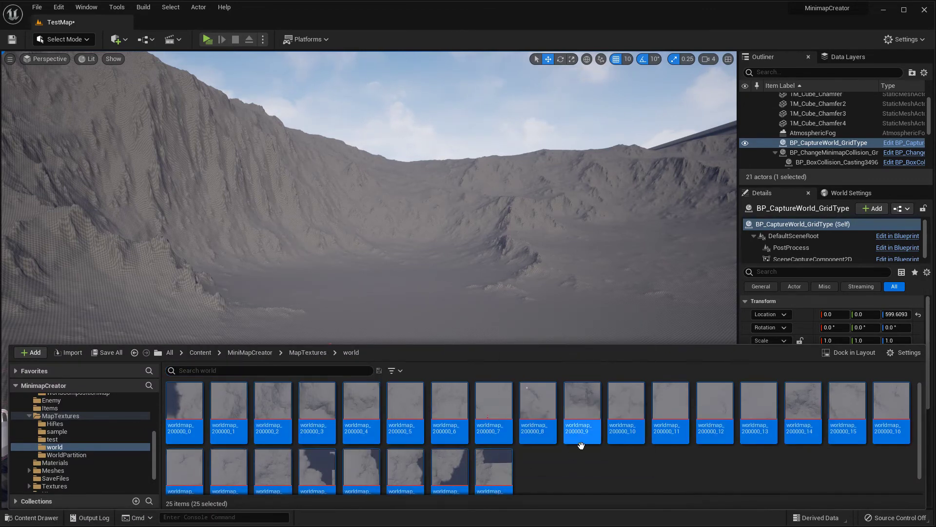
# Open the DT_AssetSettings data table from the AssetSettings folder and clear the WorldMapTexture of the TestMap row.
pyautogui.scroll(4, 81, 447)
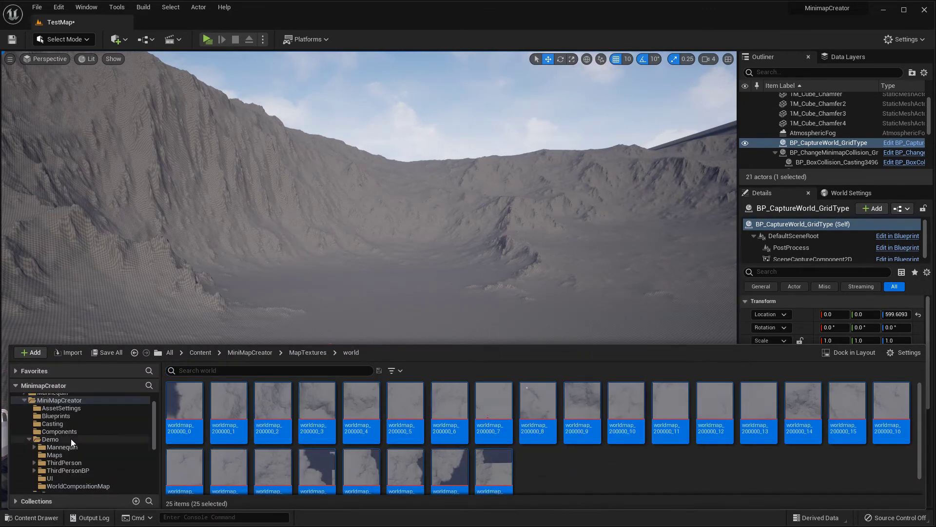
pyautogui.scroll(2, 69, 438)
pyautogui.click(63, 431)
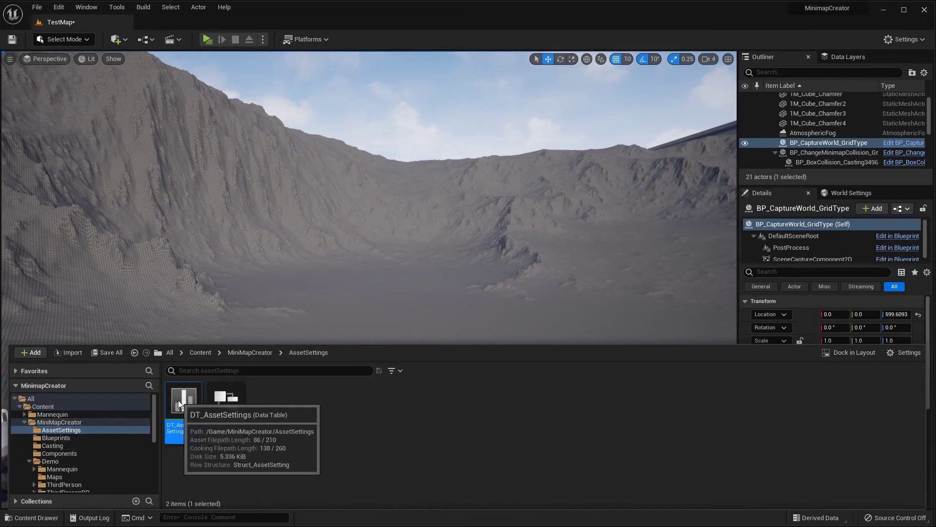
pyautogui.doubleClick(179, 404)
pyautogui.click(51, 120)
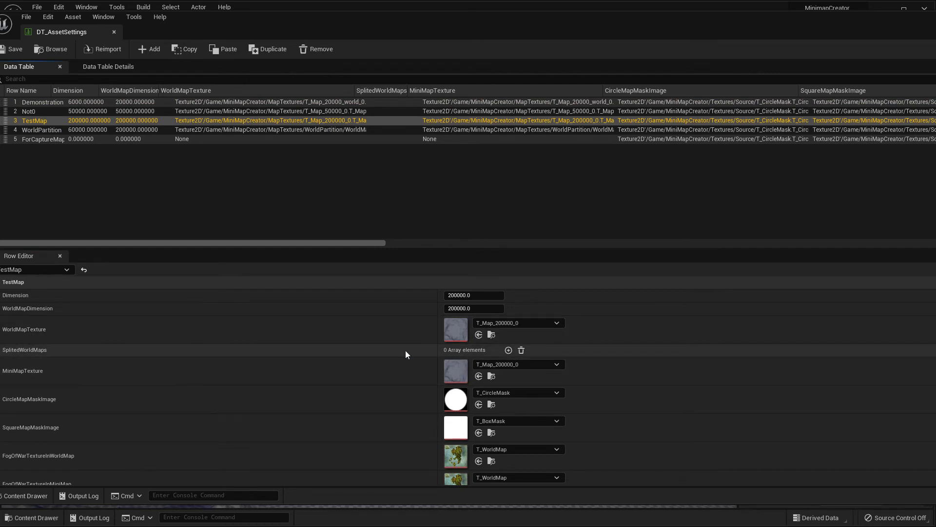
pyautogui.click(509, 323)
pyautogui.click(512, 151)
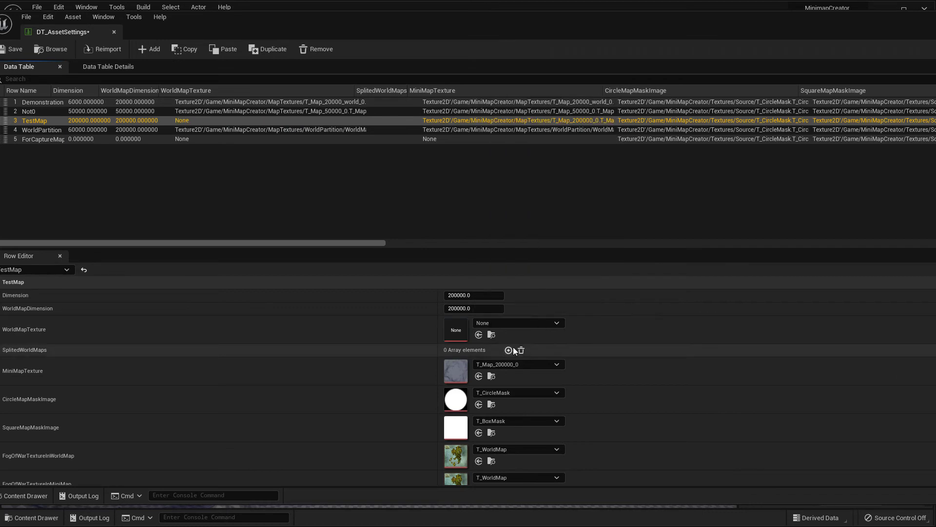
# Review the split worldmap textures in the MapTextures/world folder, then return to the TestMap row's settings.
pyautogui.click(25, 495)
pyautogui.scroll(-3, 92, 437)
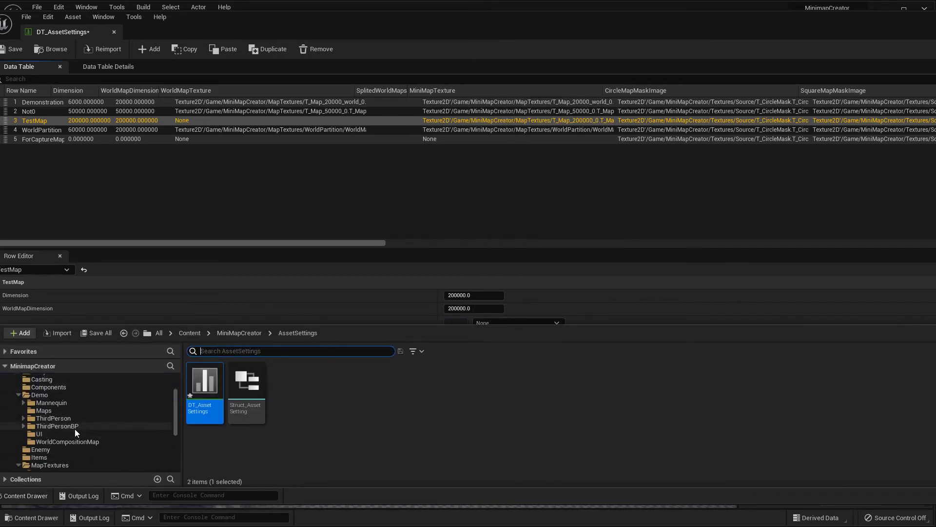
pyautogui.scroll(-2, 72, 427)
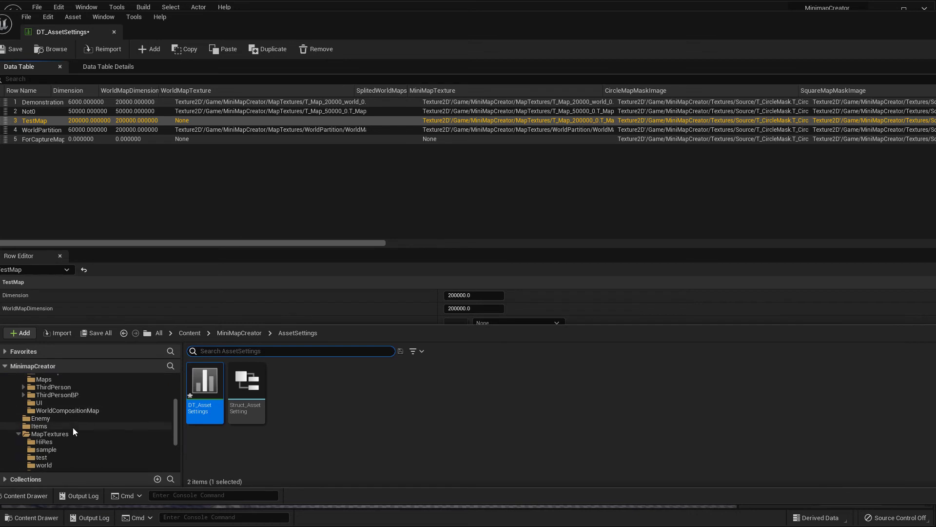
pyautogui.click(48, 464)
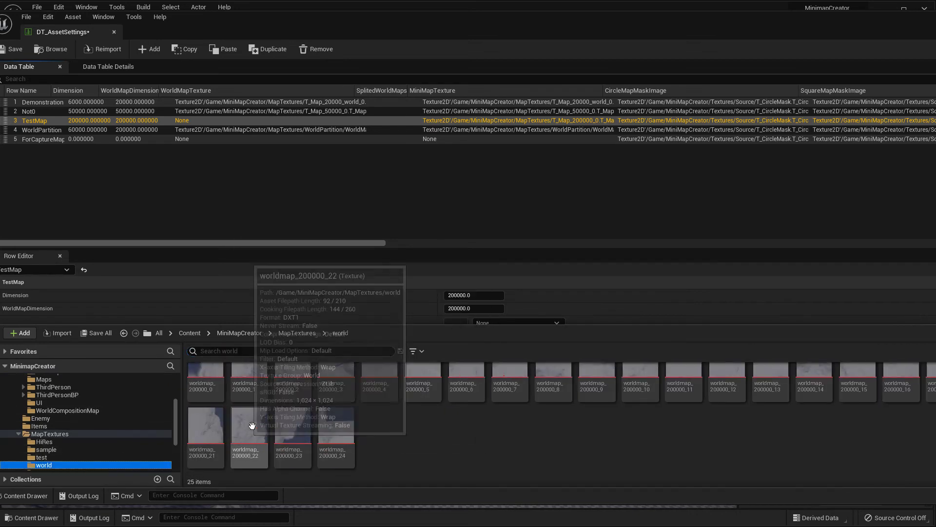
pyautogui.scroll(-1, 314, 407)
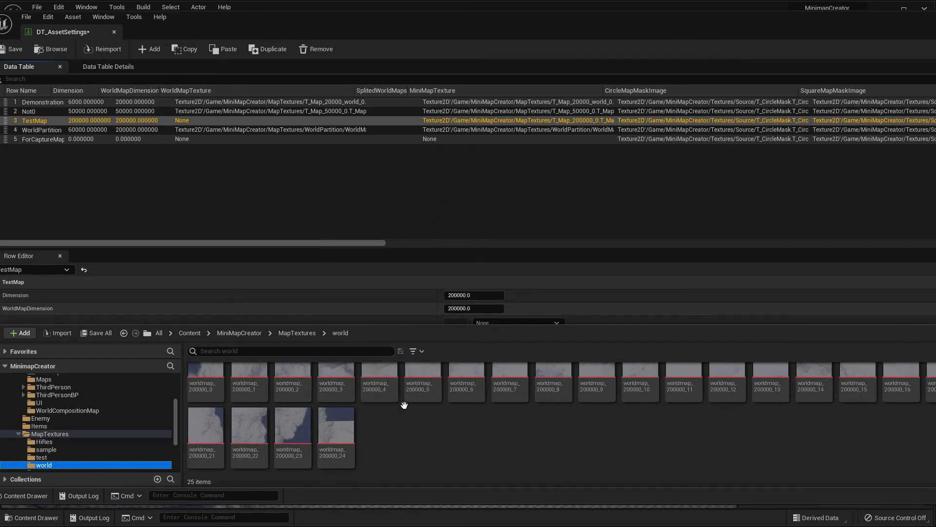
pyautogui.click(604, 282)
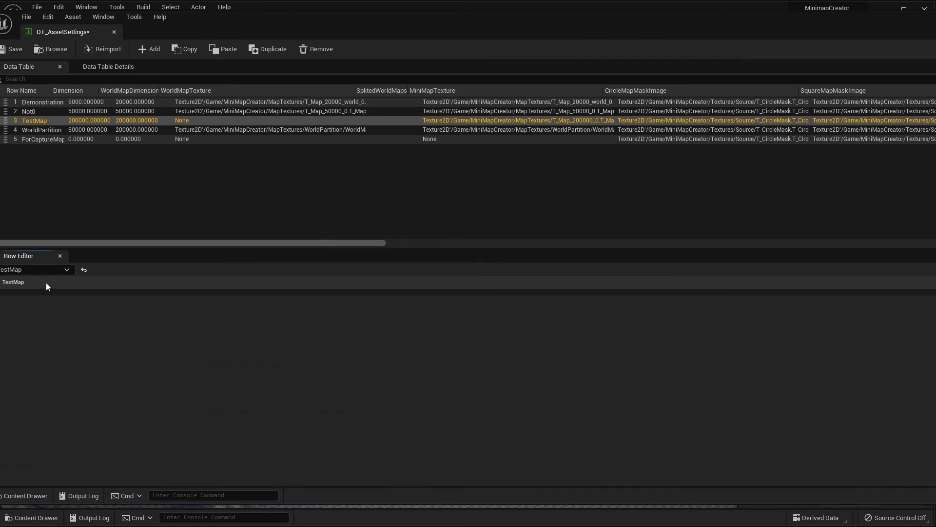
pyautogui.click(3, 282)
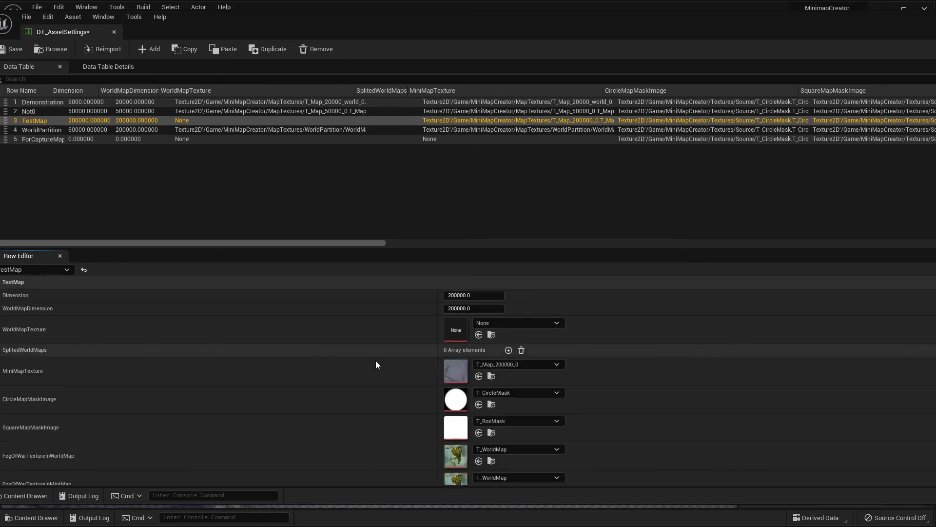
# Add four empty elements to the TestMap row's SplitedWorldMaps array and bring up the split textures in the world folder.
pyautogui.click(509, 350)
pyautogui.click(508, 350)
pyautogui.click(509, 350)
pyautogui.click(509, 351)
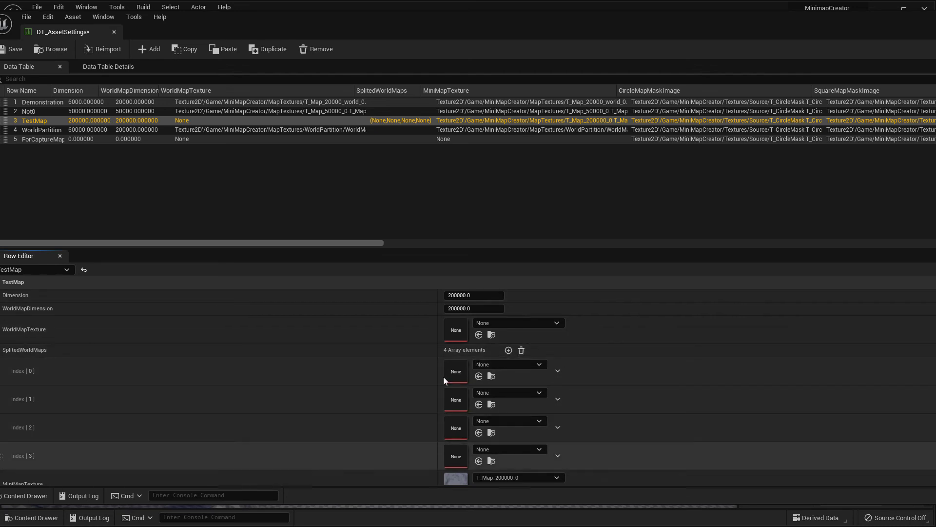
pyautogui.click(27, 496)
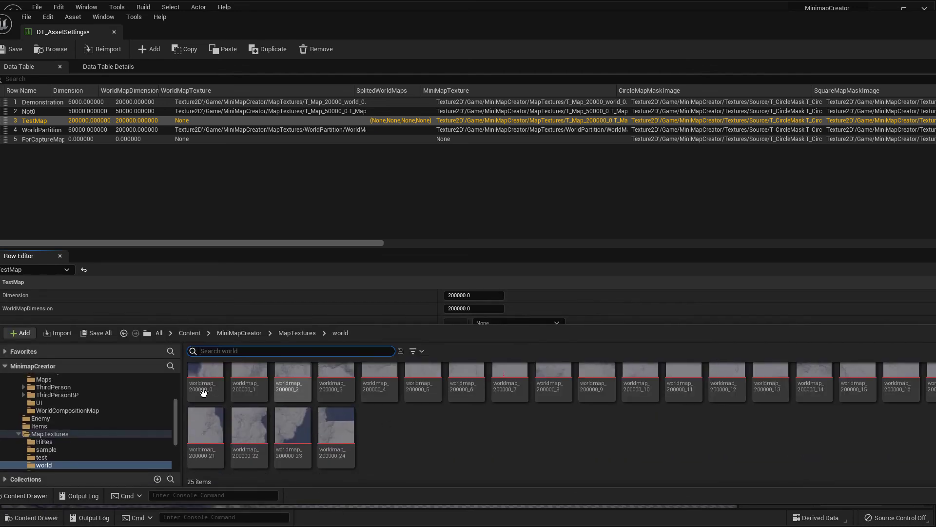
pyautogui.click(250, 385)
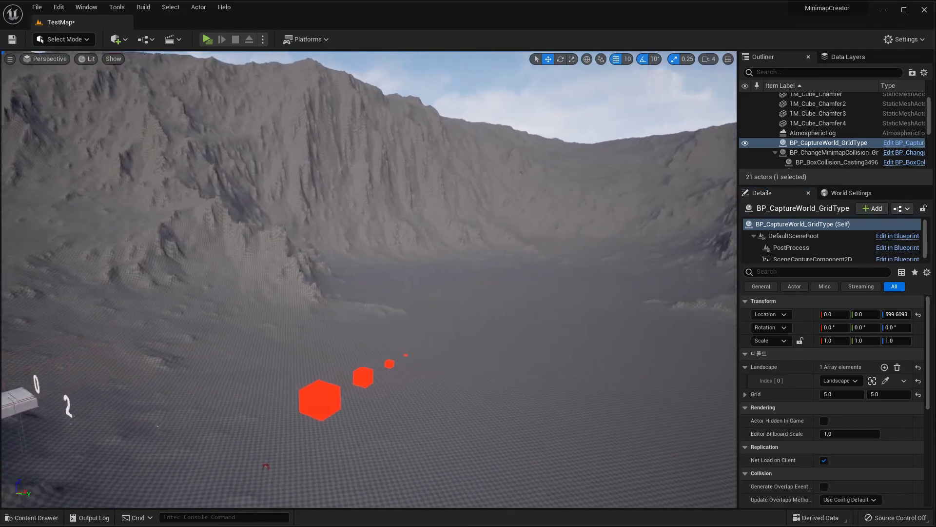
pyautogui.moveTo(449, 301); pyautogui.dragTo(429, 319, button='right')
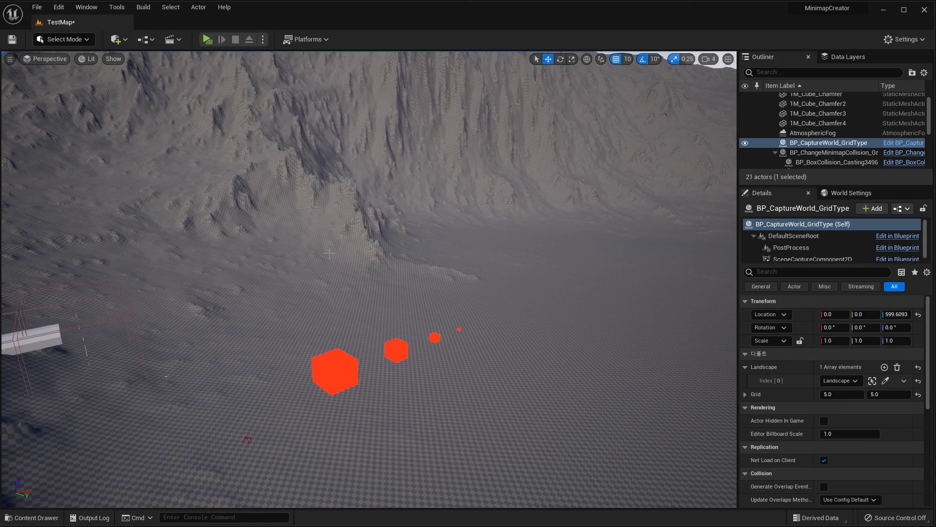
pyautogui.moveTo(376, 299); pyautogui.dragTo(279, 297, button='right')
pyautogui.moveTo(366, 342); pyautogui.dragTo(410, 336, button='right')
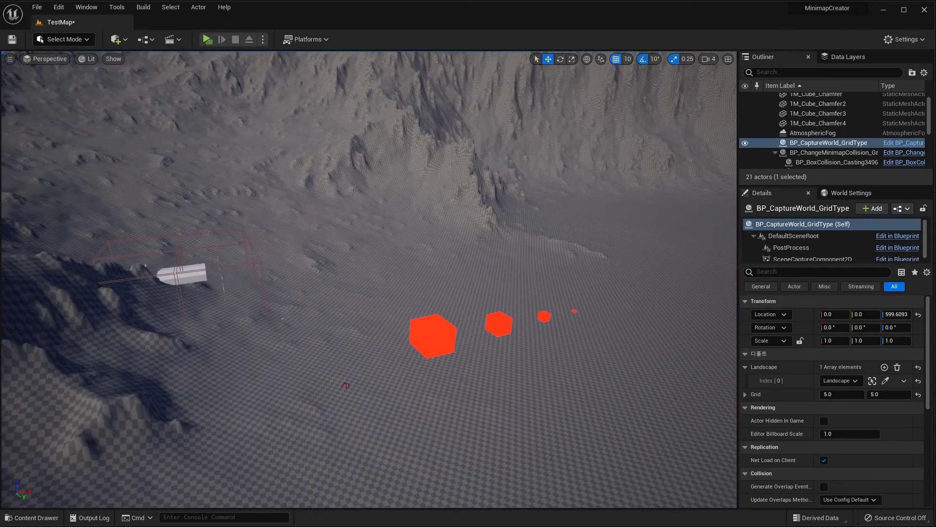